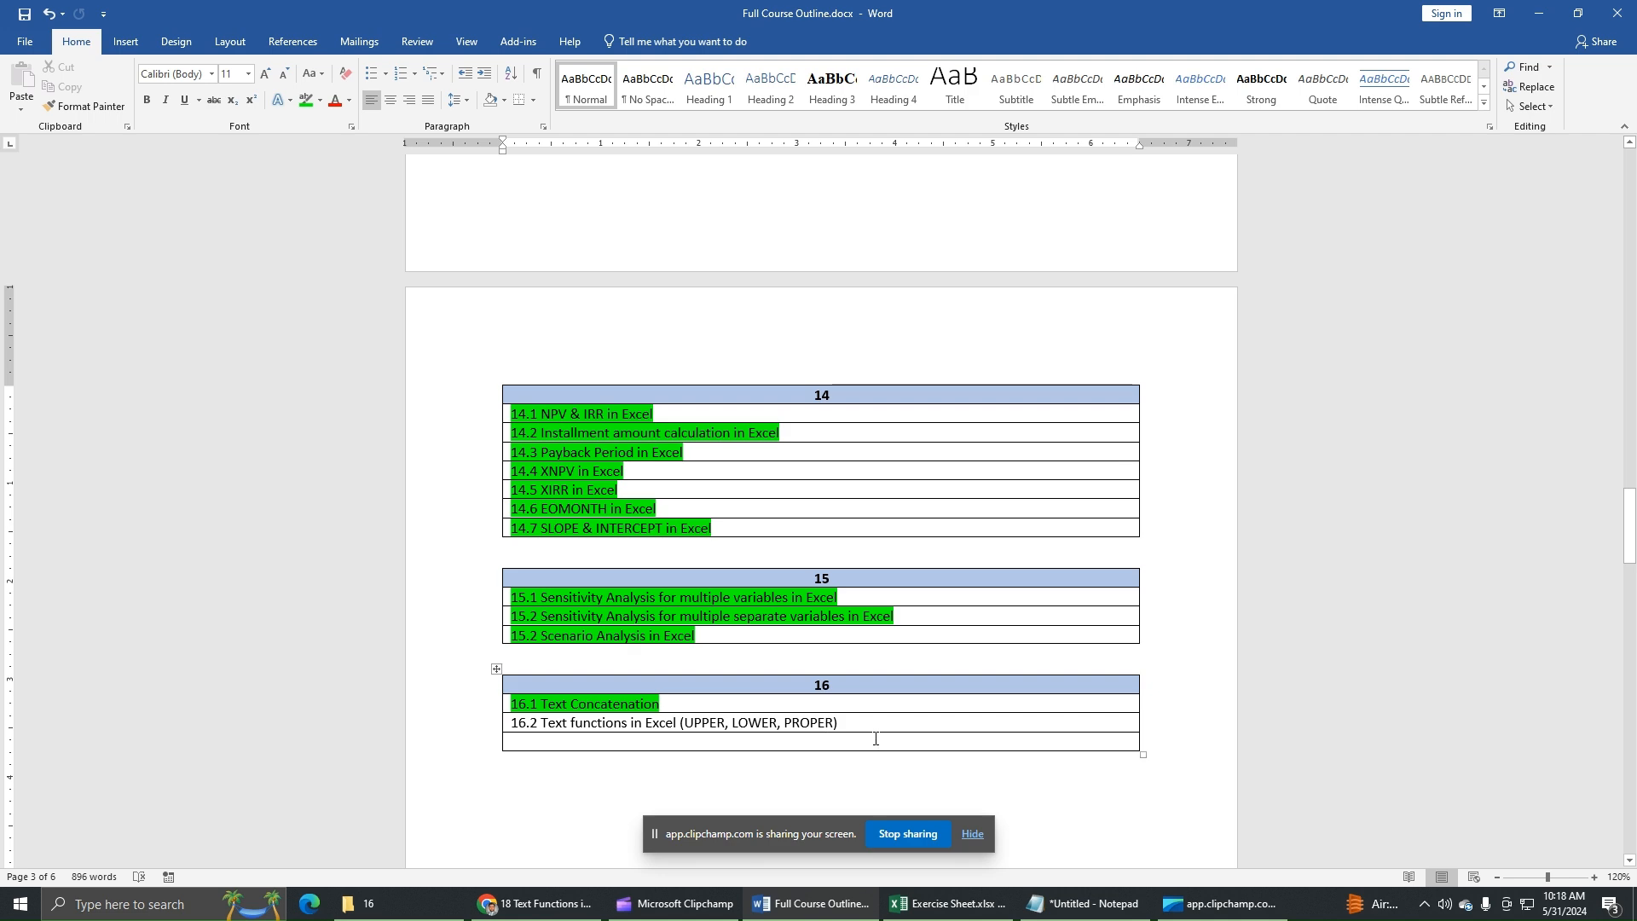
Switch to the Exercise Sheet workbook in Excel and review the name columns and the concatenation formula in D5.
click(948, 903)
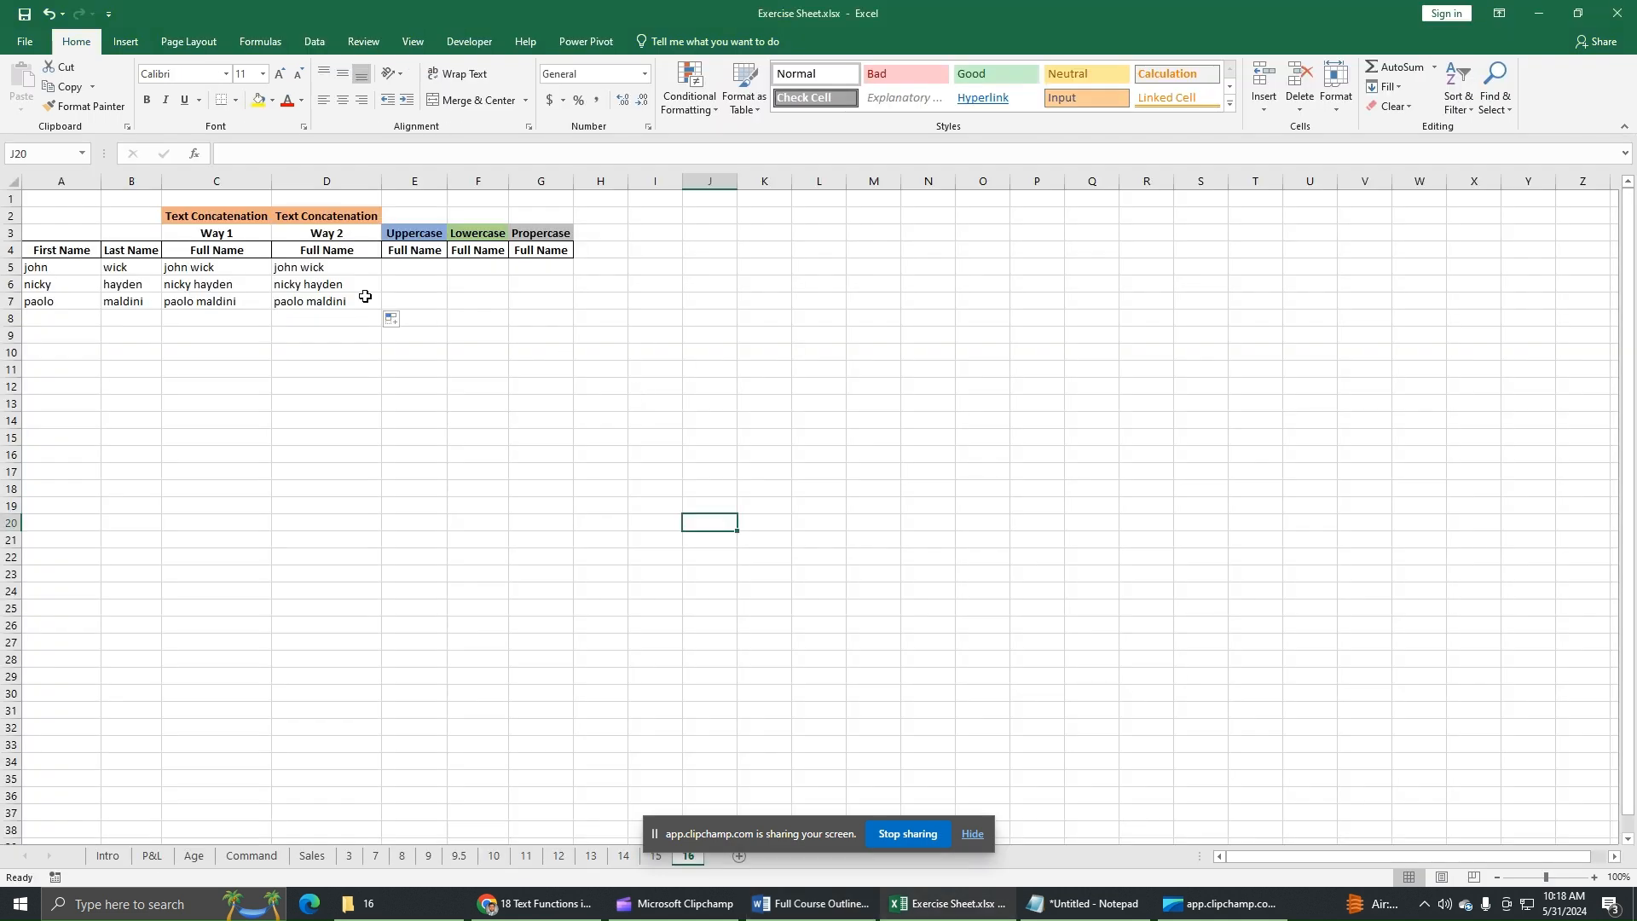
click(410, 275)
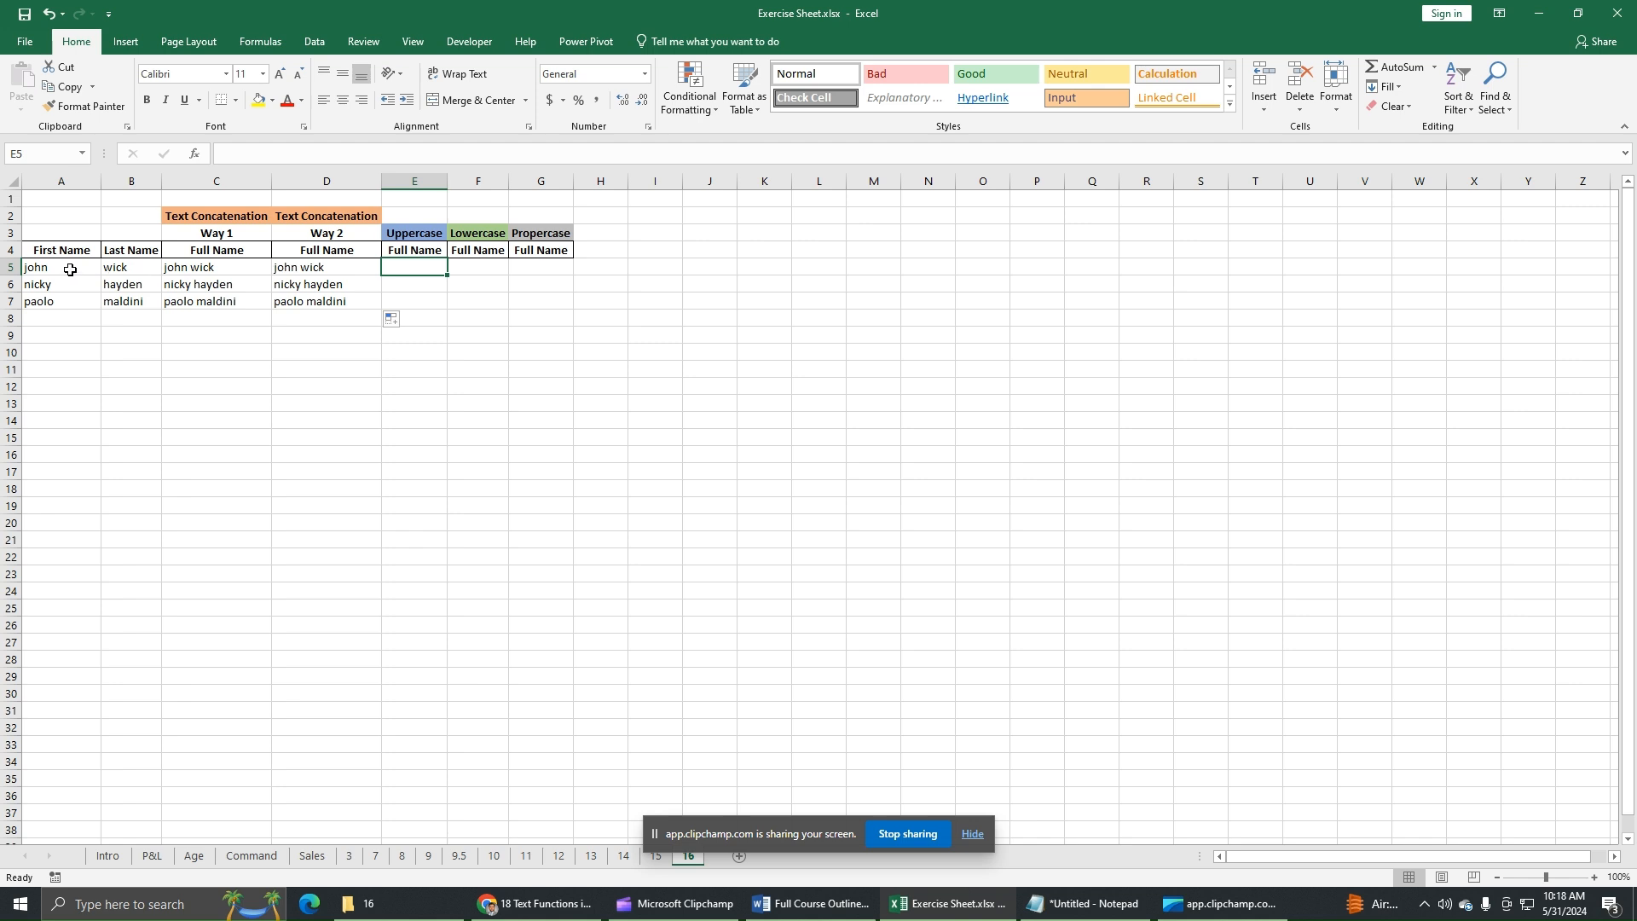
drag(65, 267, 317, 312)
click(461, 287)
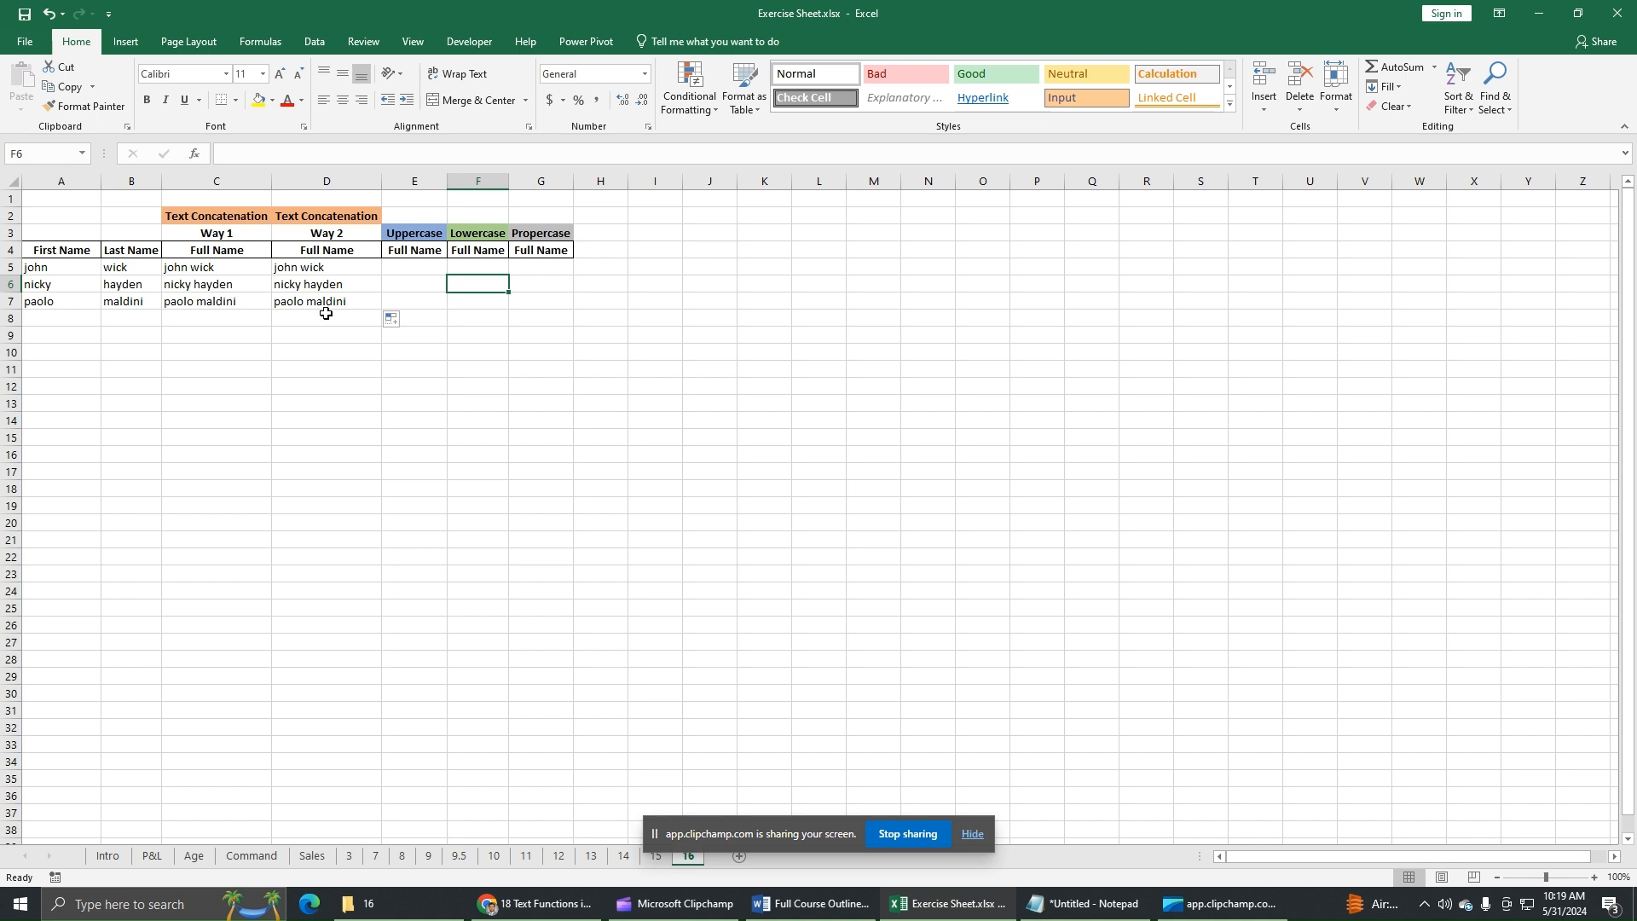
click(418, 271)
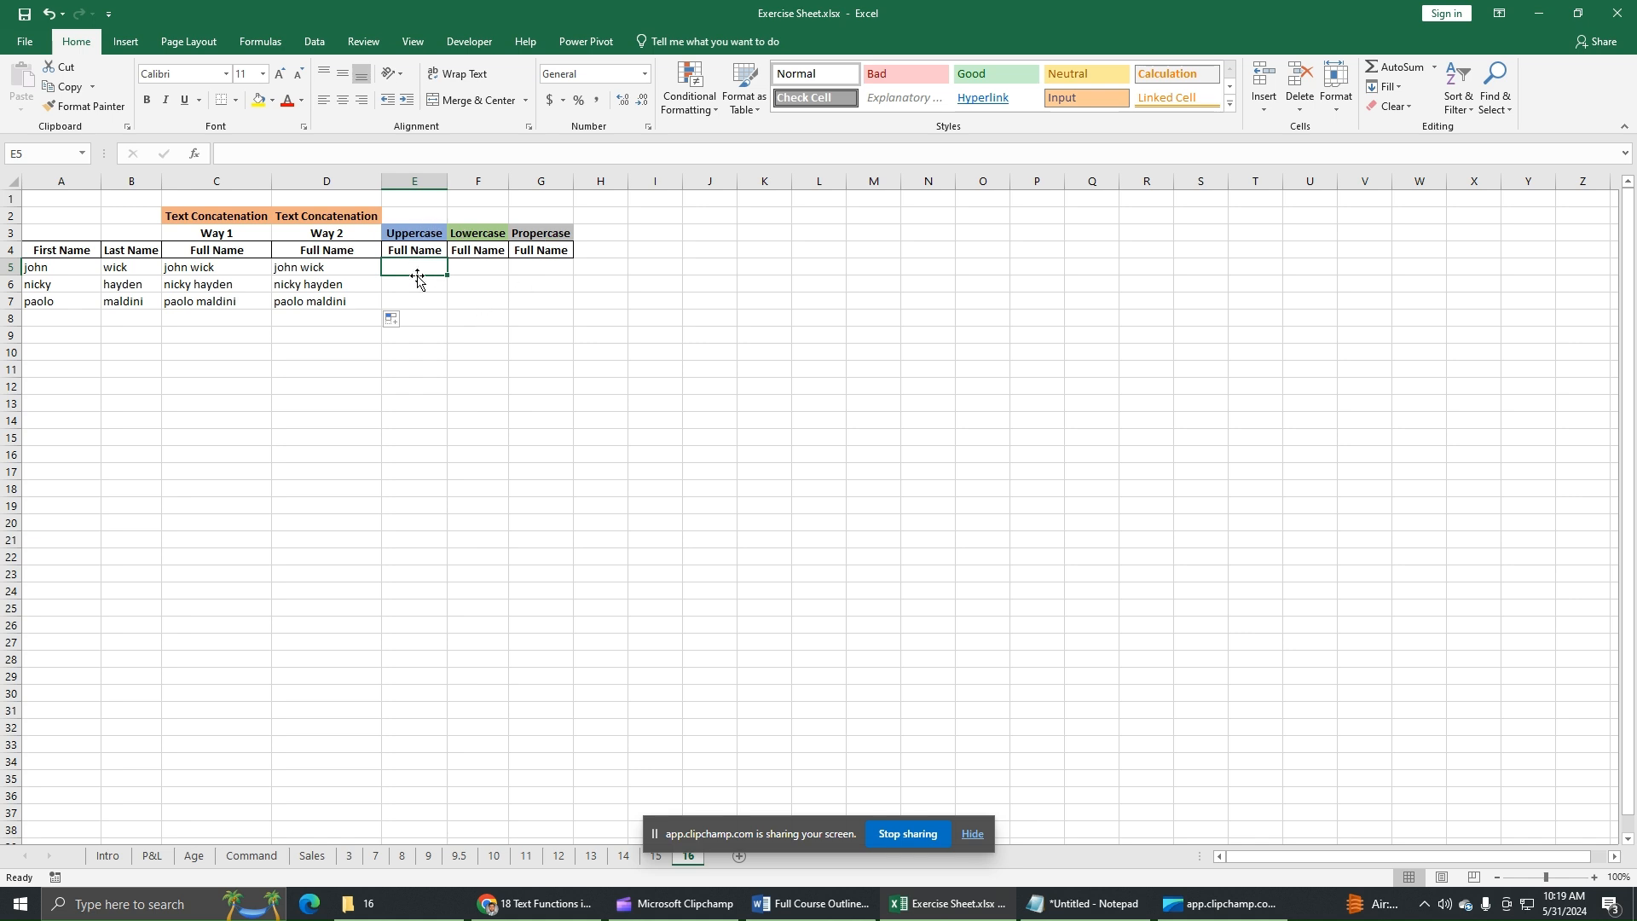
click(352, 269)
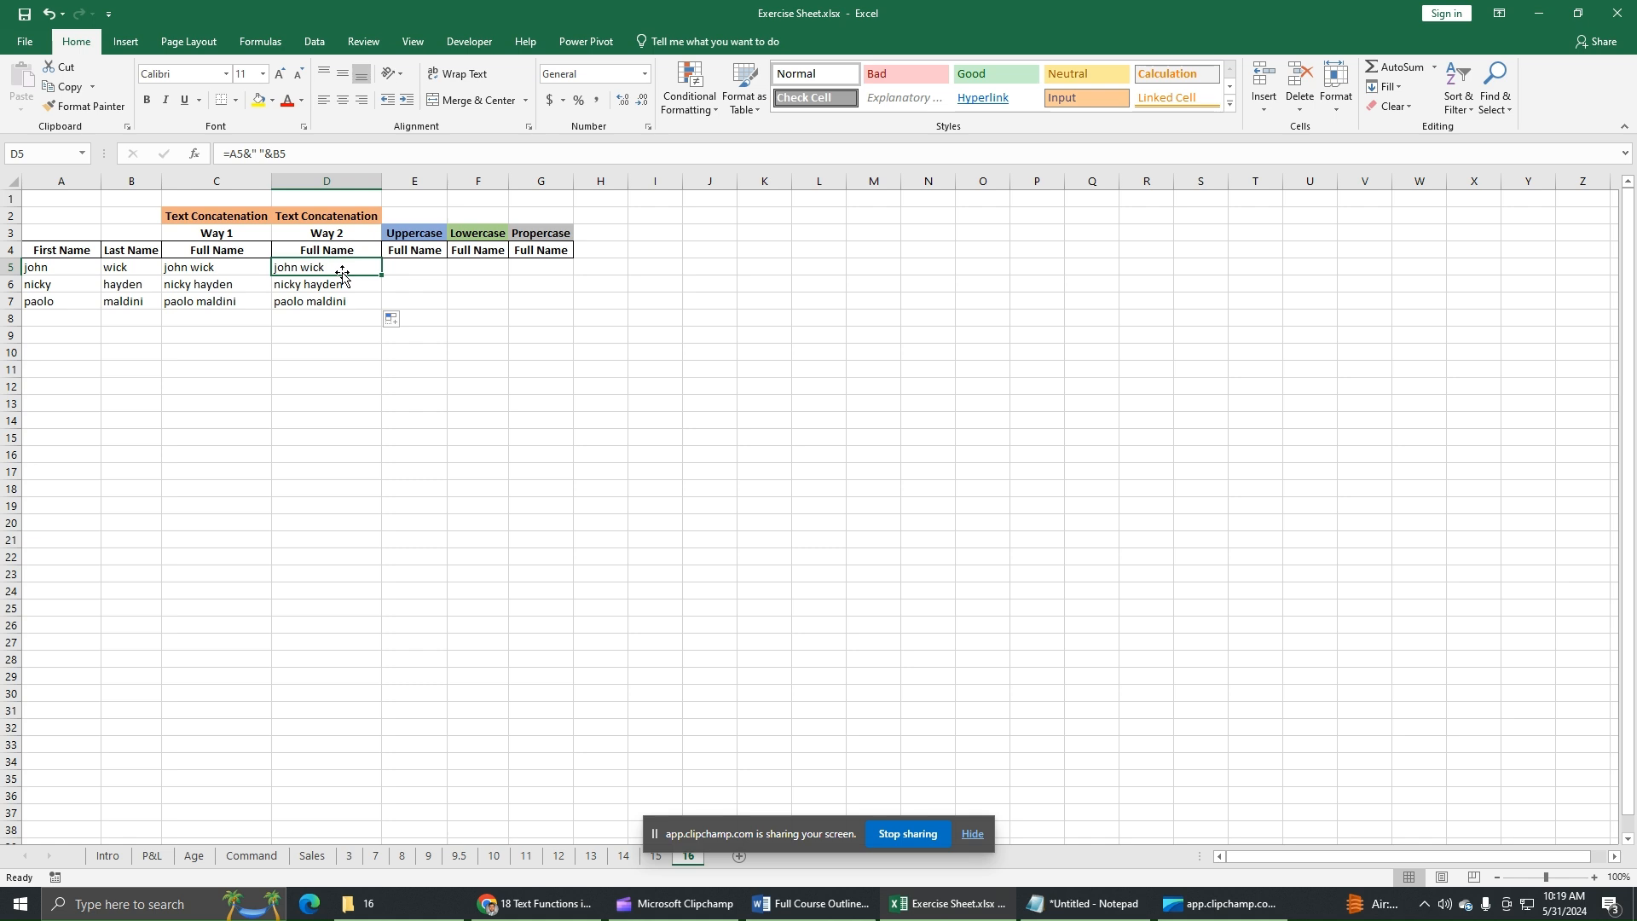
Enter =UPPER(D5) in cell E5 to convert the first full name to uppercase.
click(422, 267)
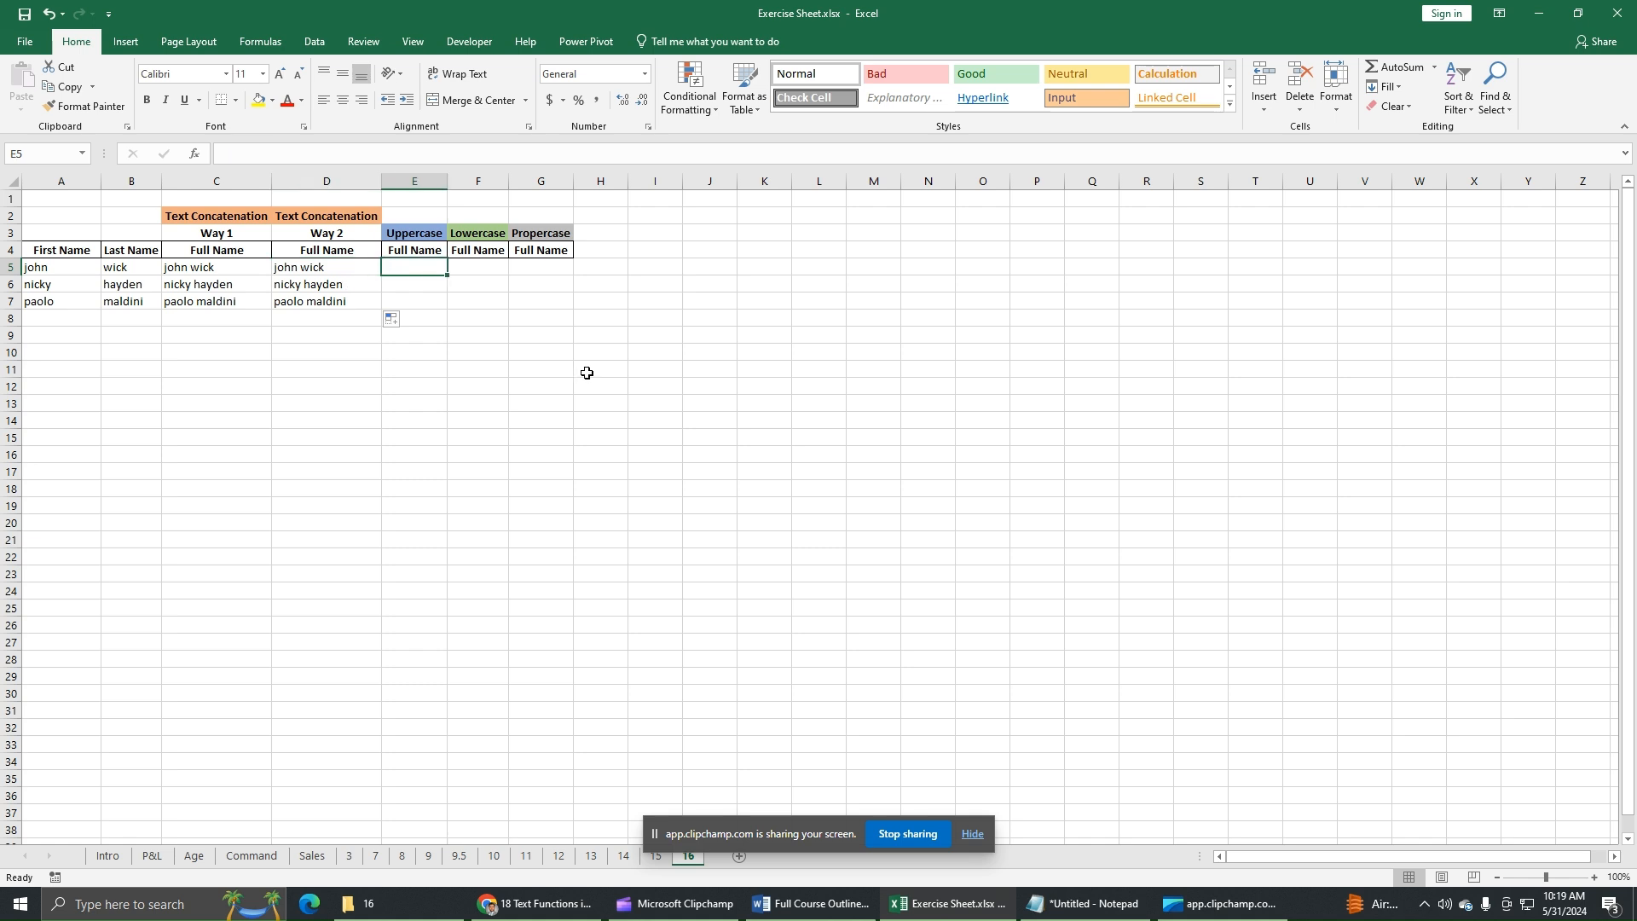
text(=)
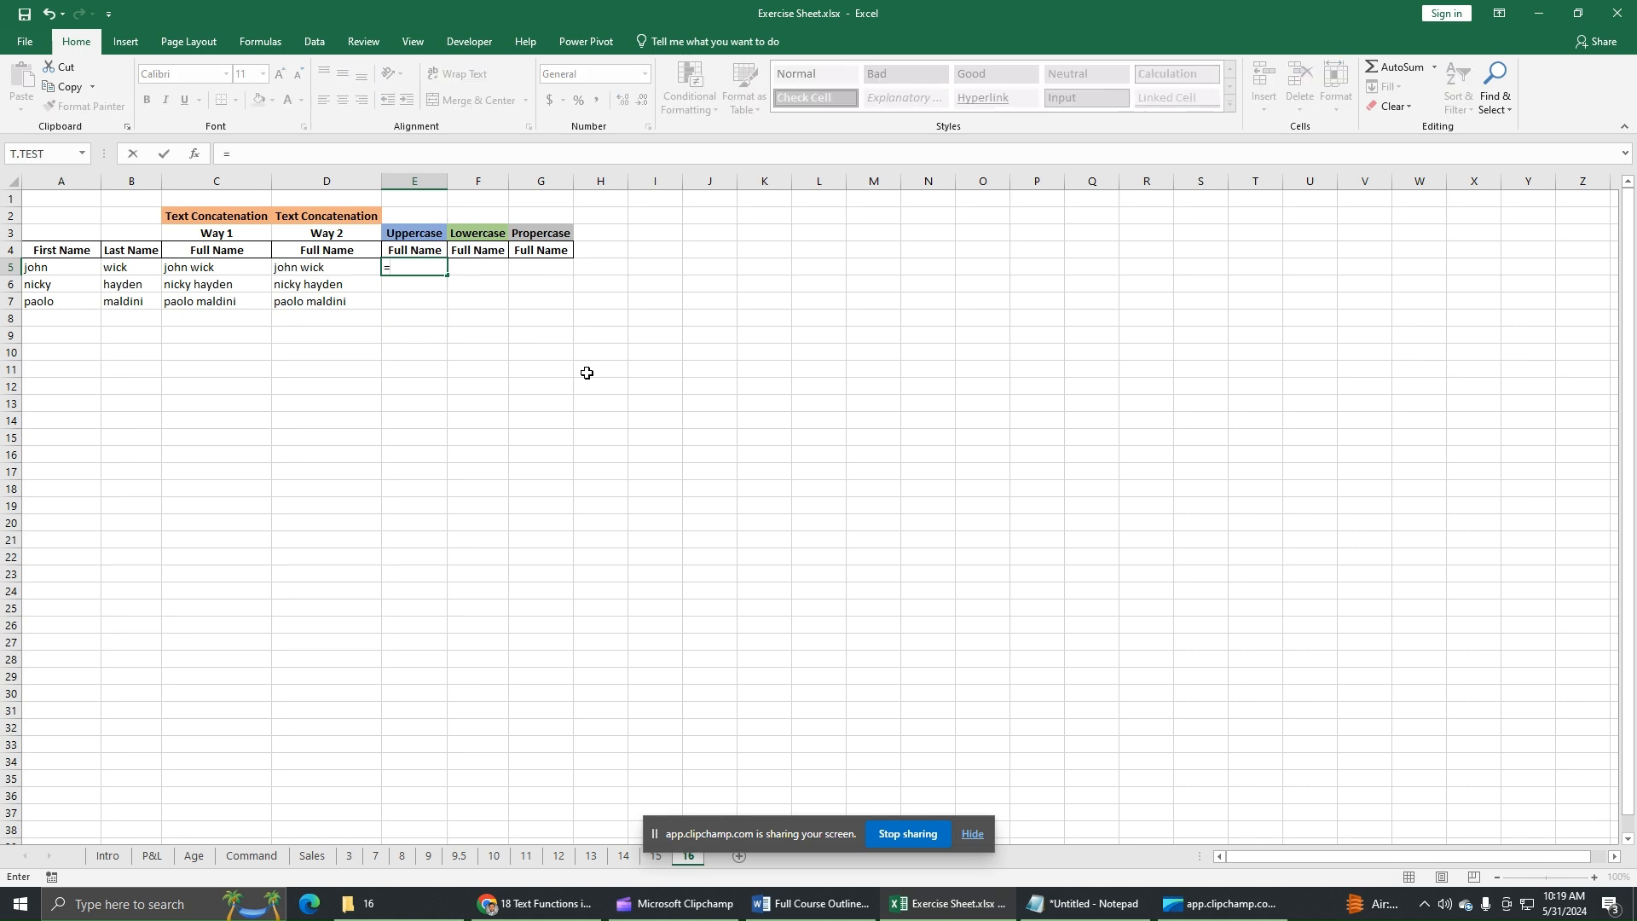
text(upp)
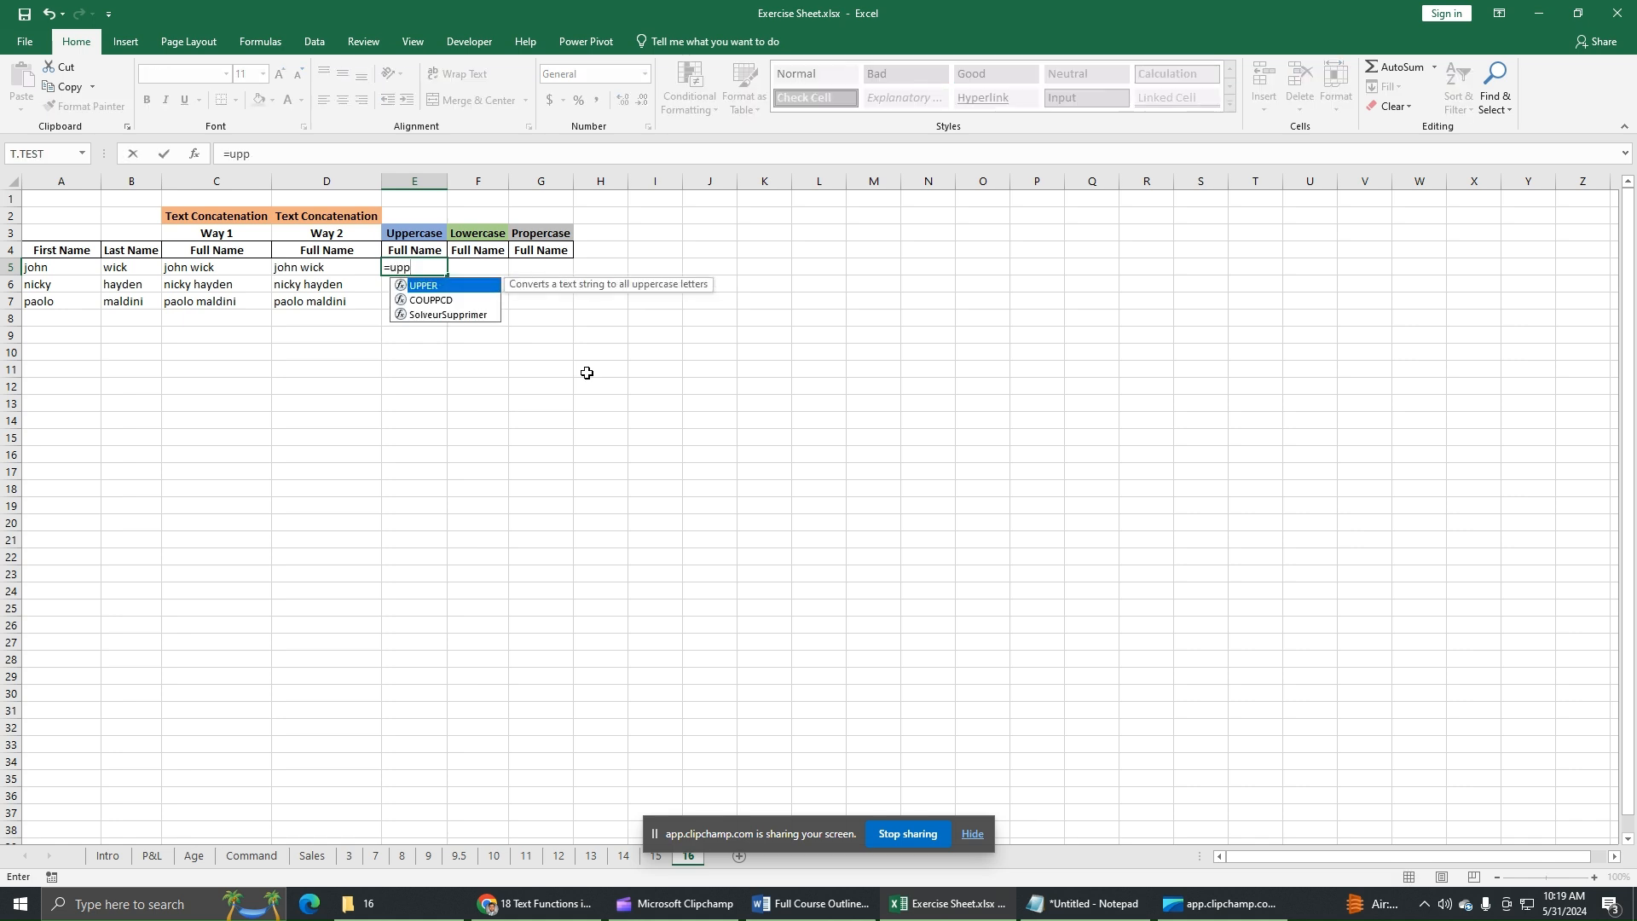
double_click(431, 286)
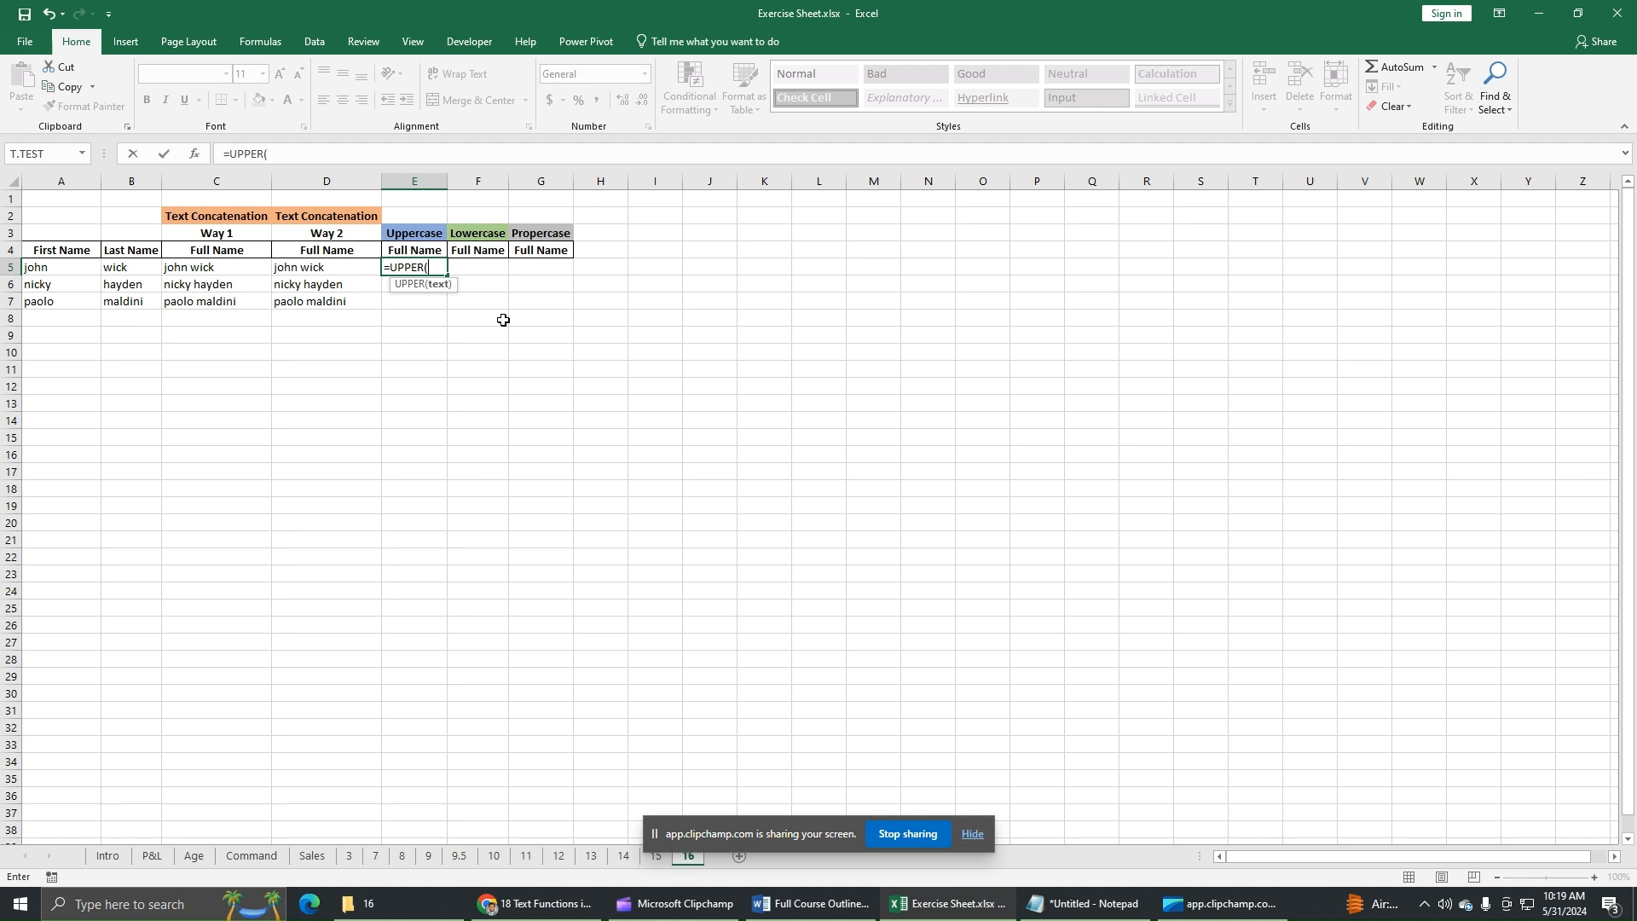
click(348, 267)
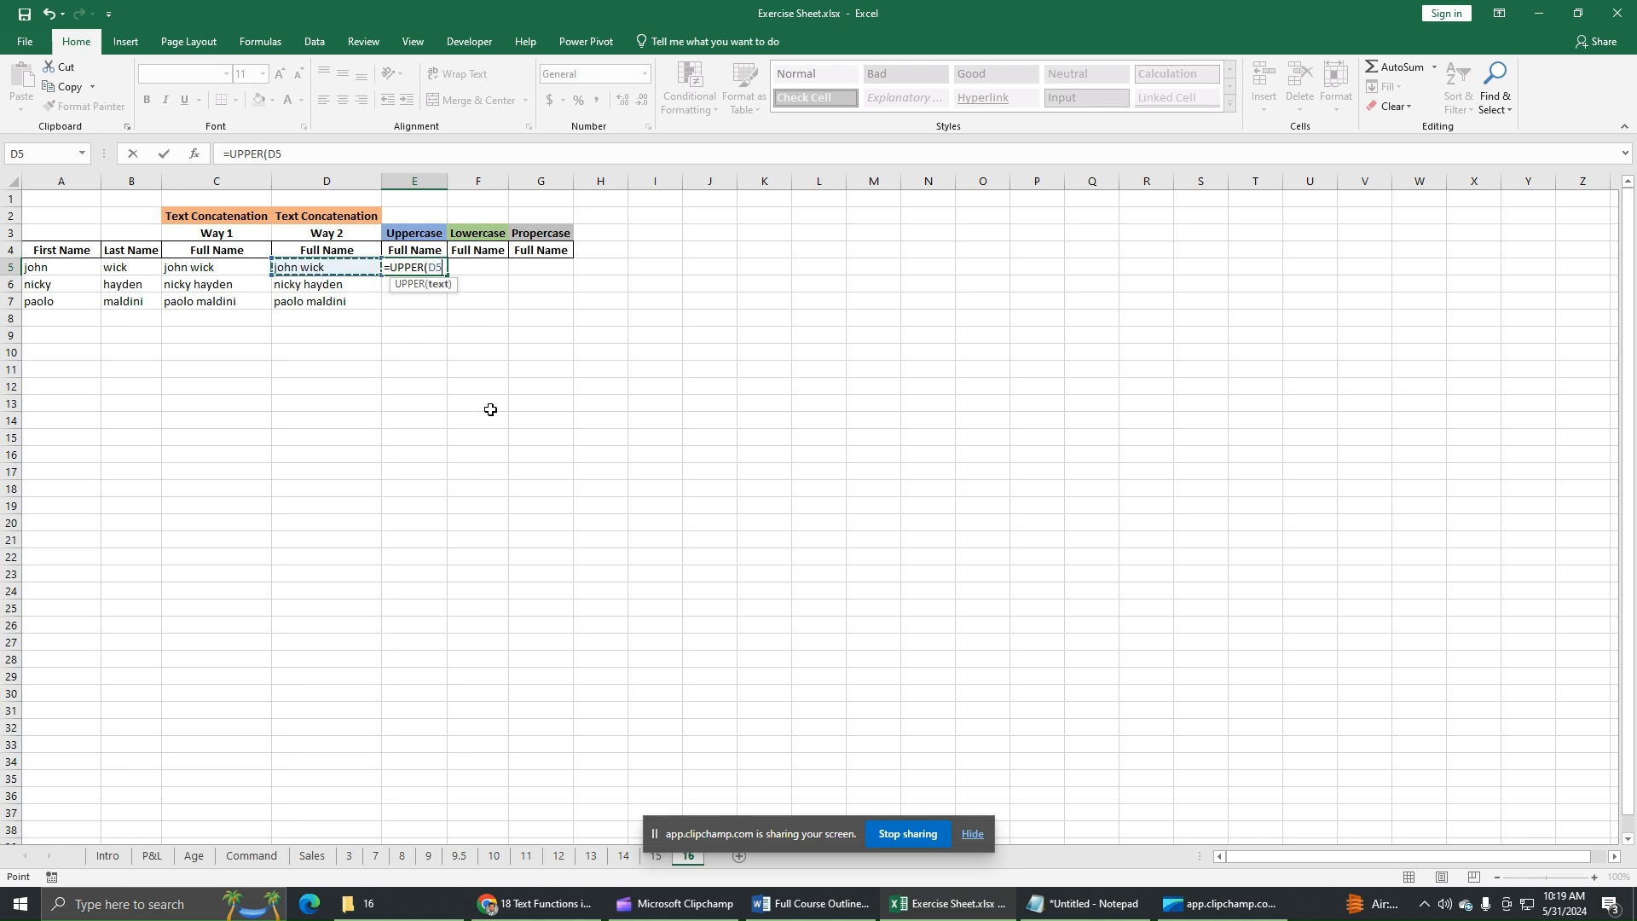
text())
key(Return)
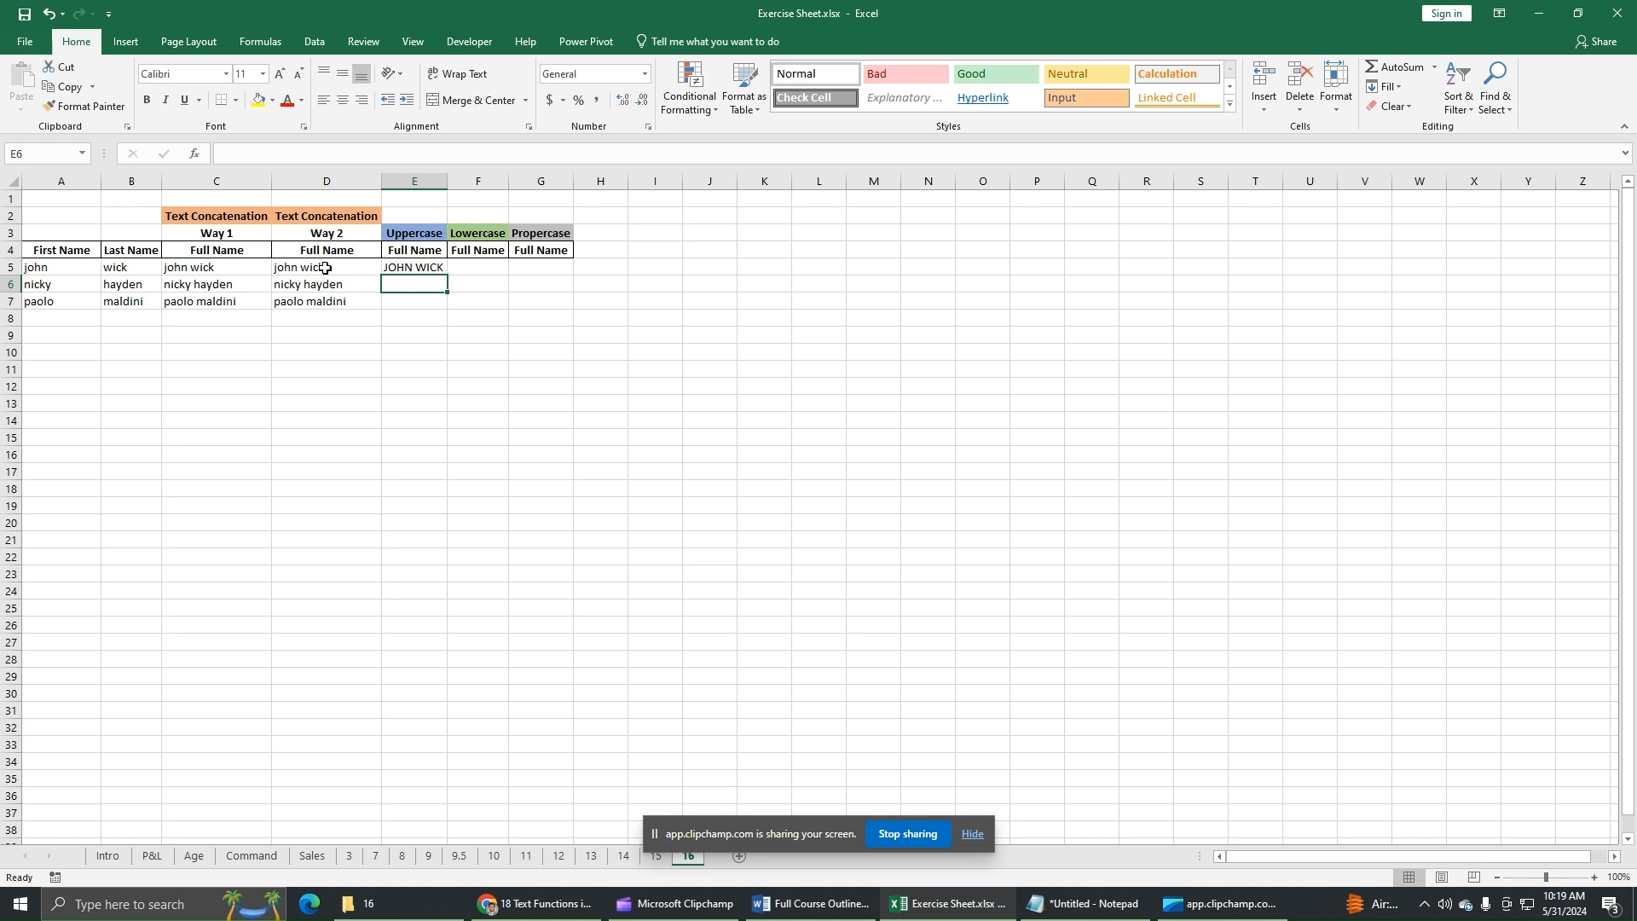
Fill the UPPER formula from E5 down to E7 and autofit the width of column E.
click(436, 268)
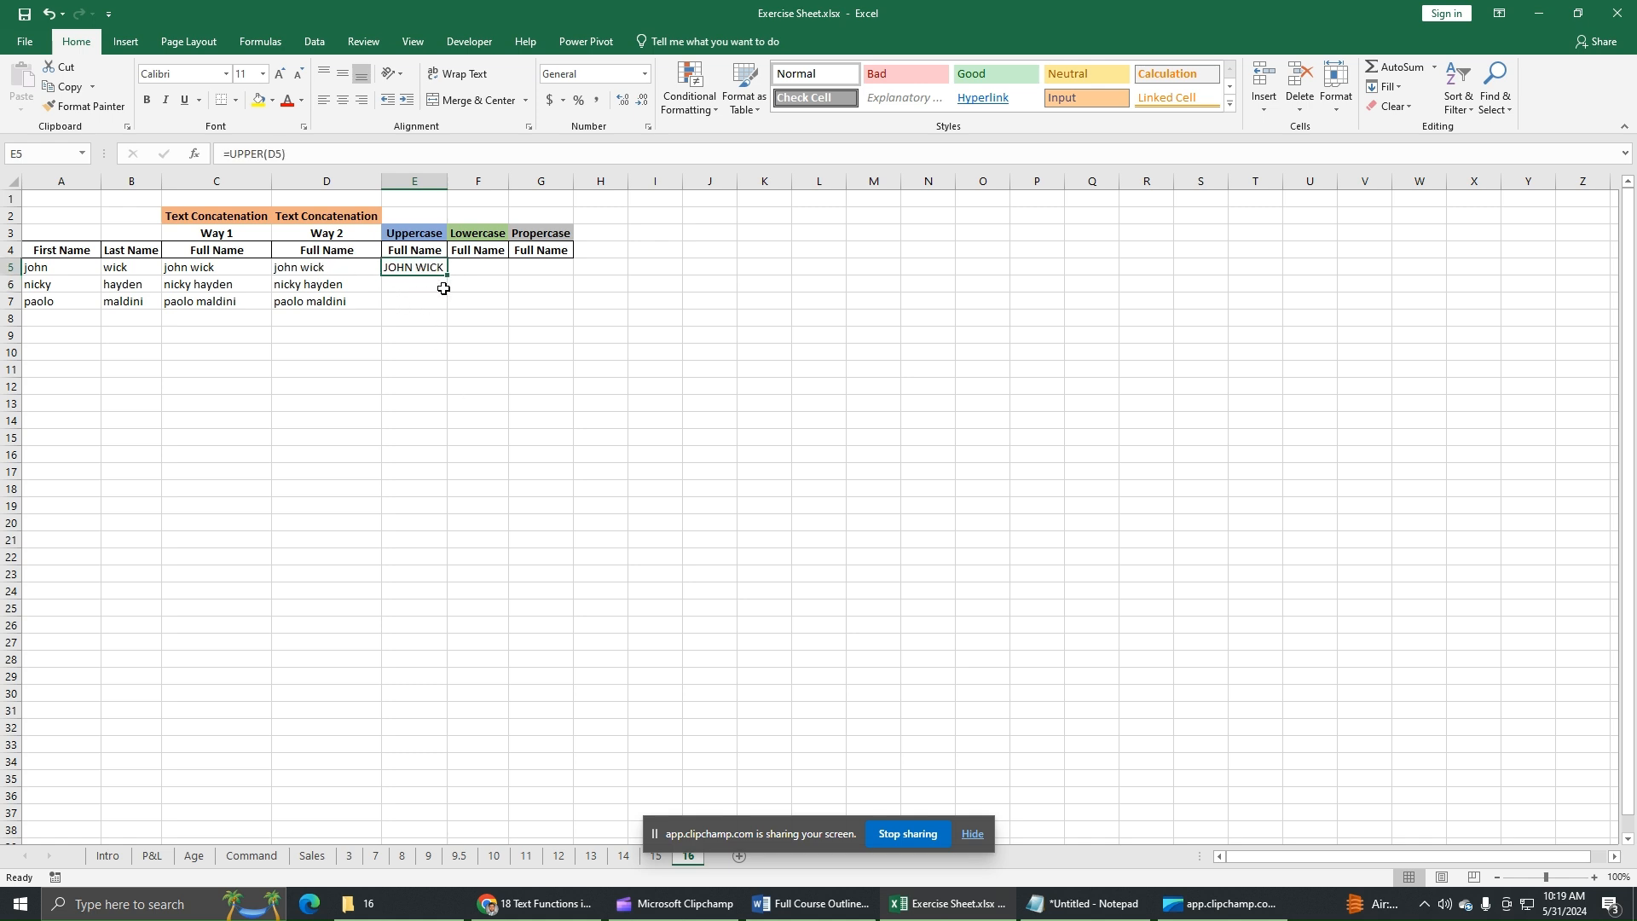
drag(447, 287, 446, 310)
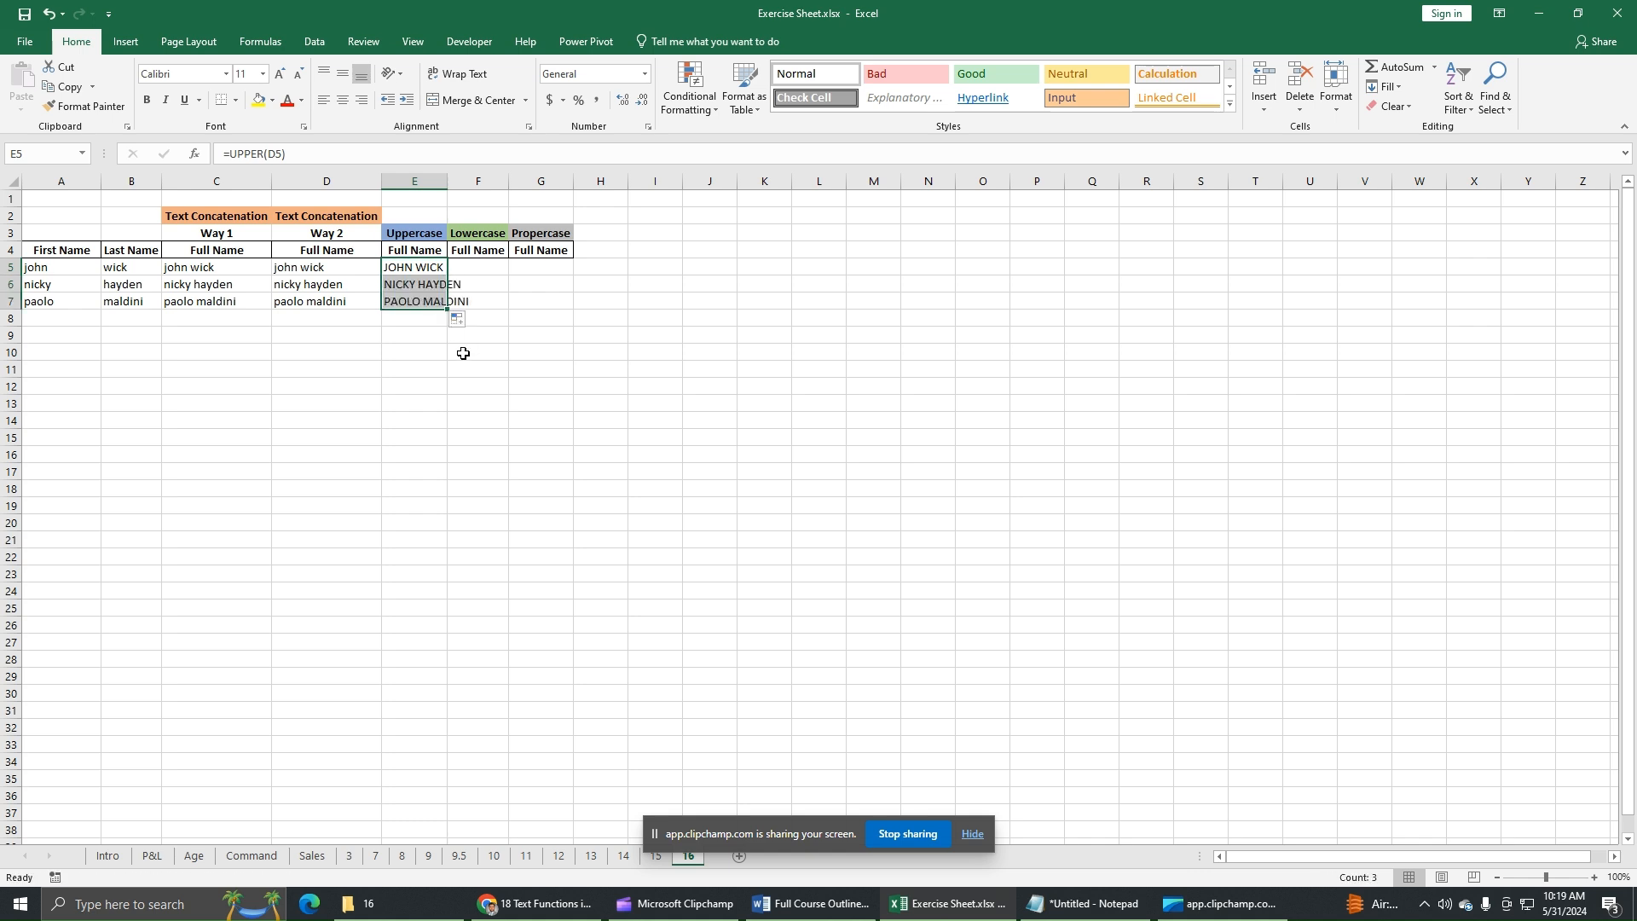
drag(447, 184, 447, 184)
double_click(447, 184)
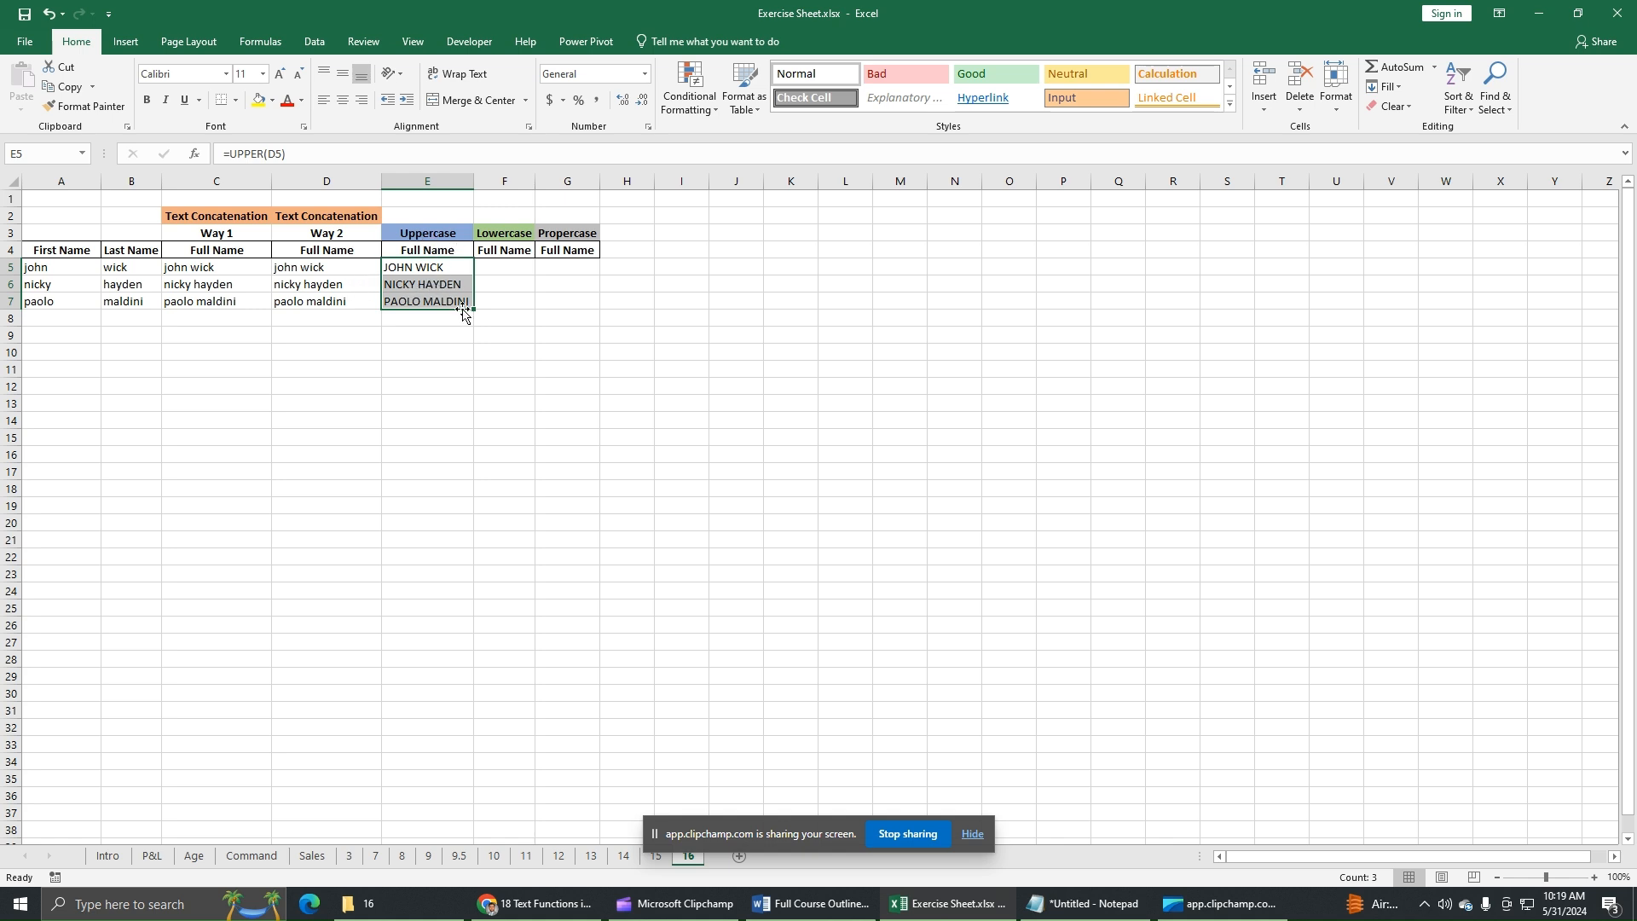
Begin a formula in cell F5, the first Full Name cell under Lowercase.
click(504, 268)
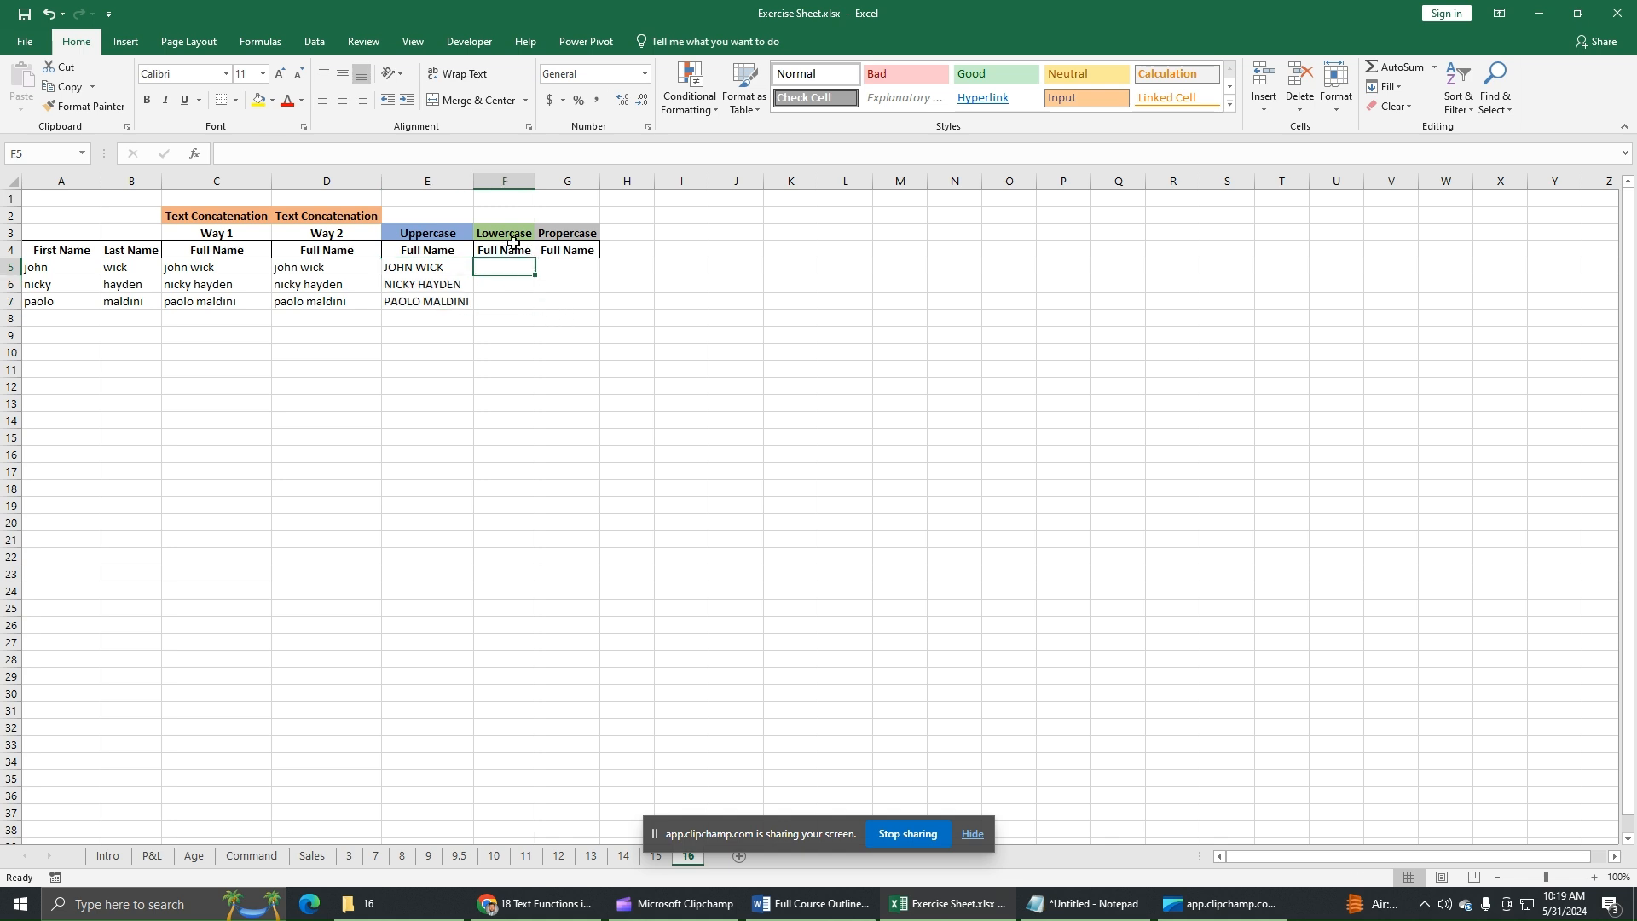
text(=)
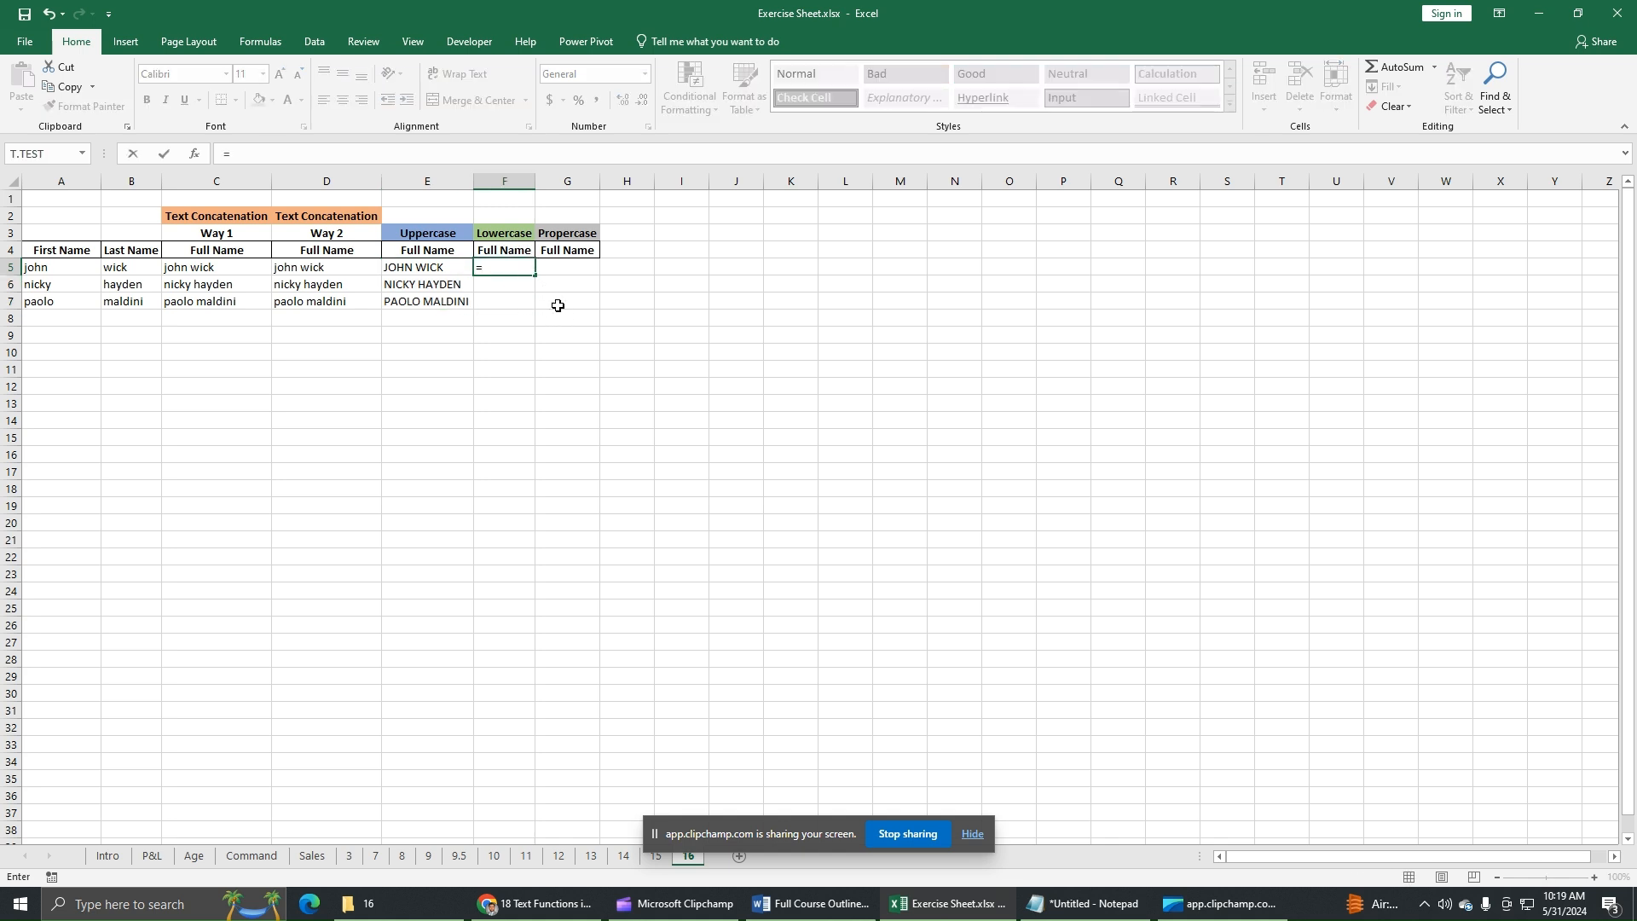
text(lower)
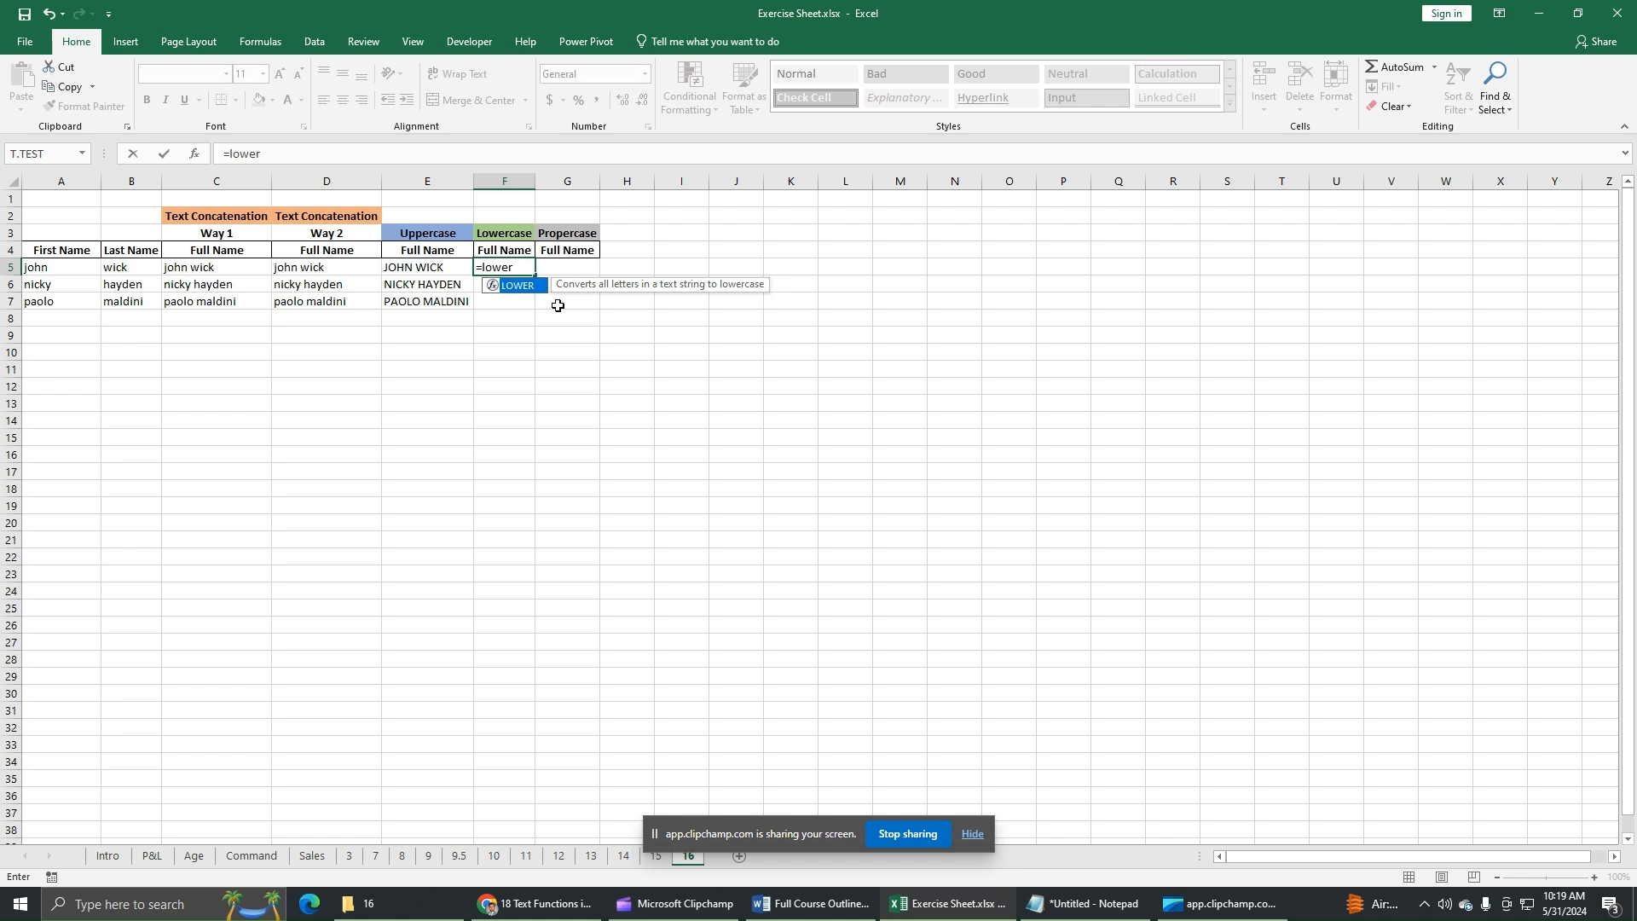
double_click(538, 292)
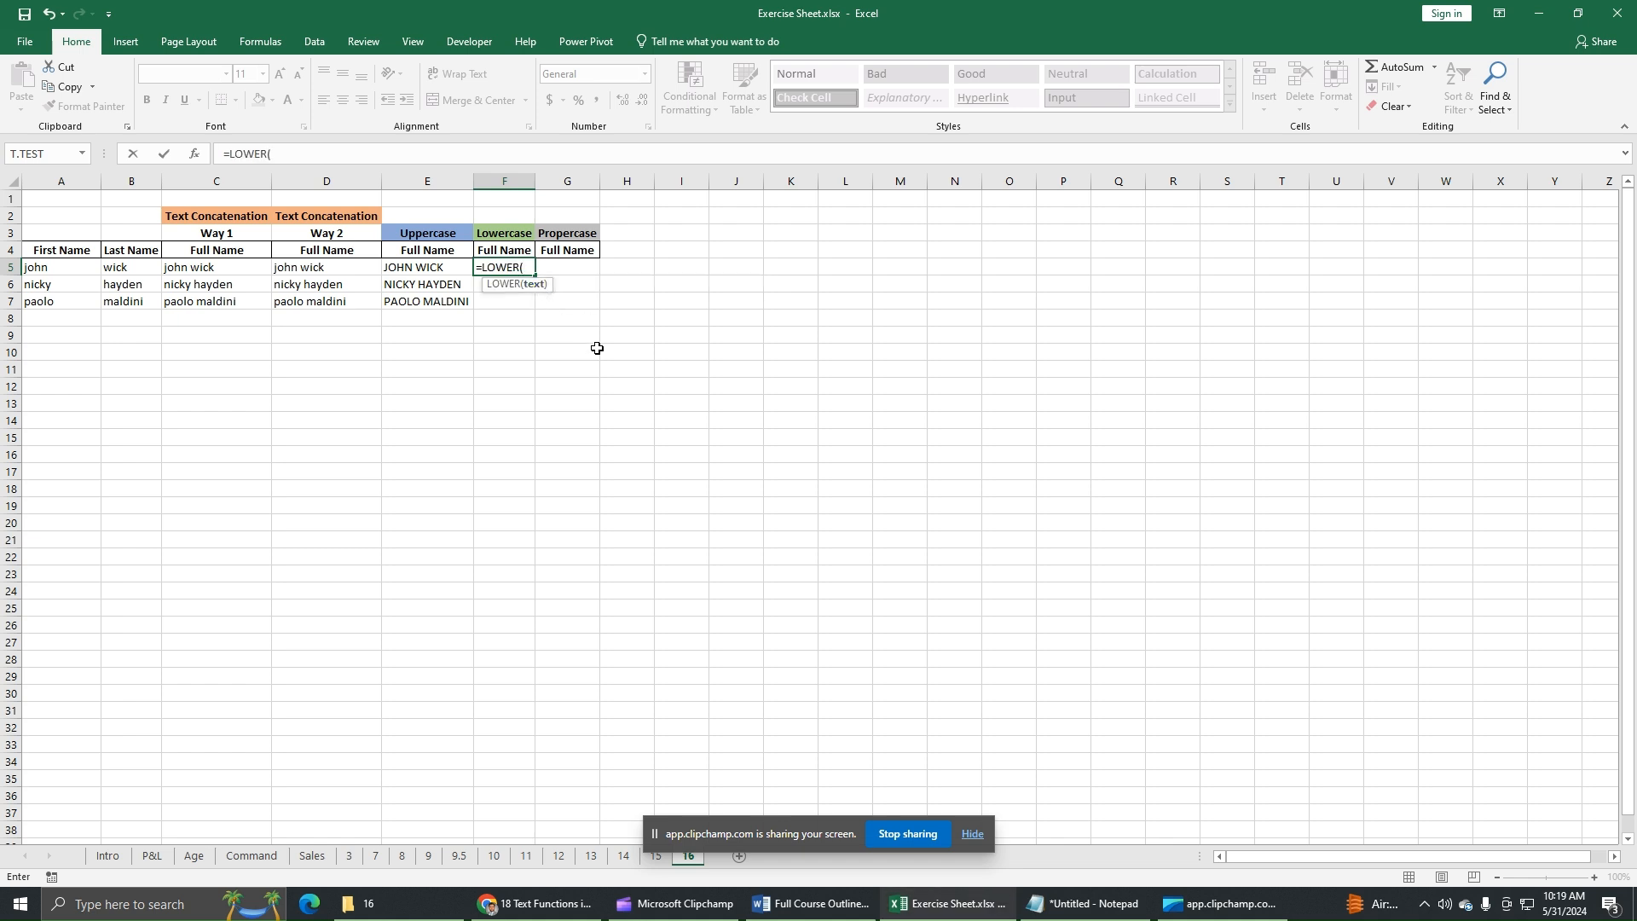
click(446, 271)
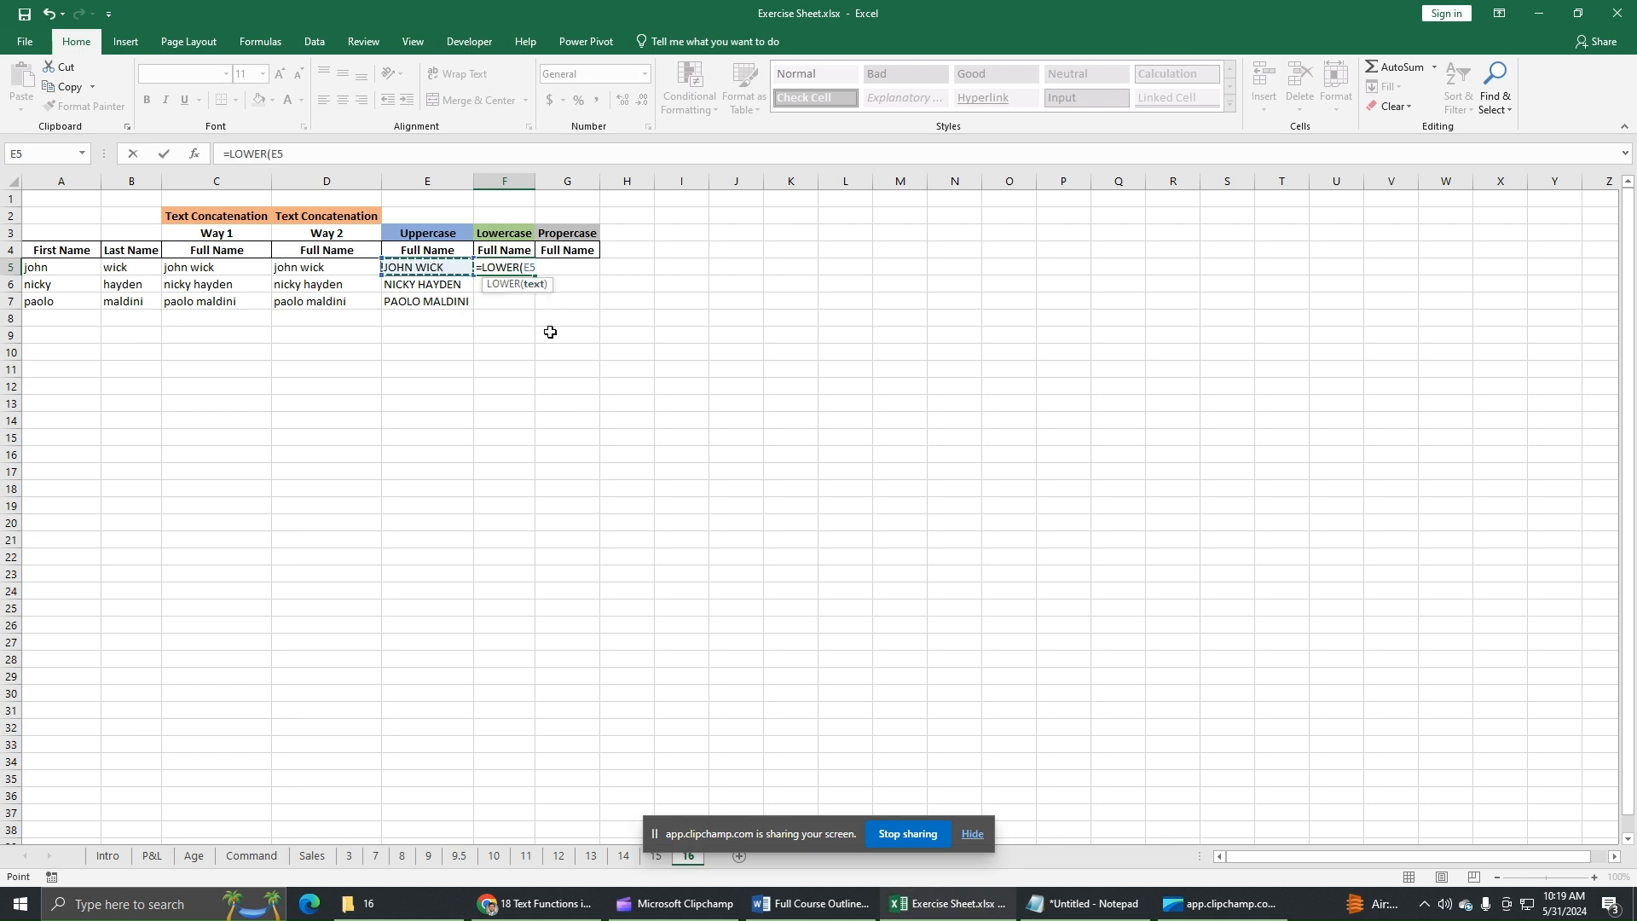
key(BackSpace)
key(BackSpace)
key(BackSpace)
key(BackSpace)
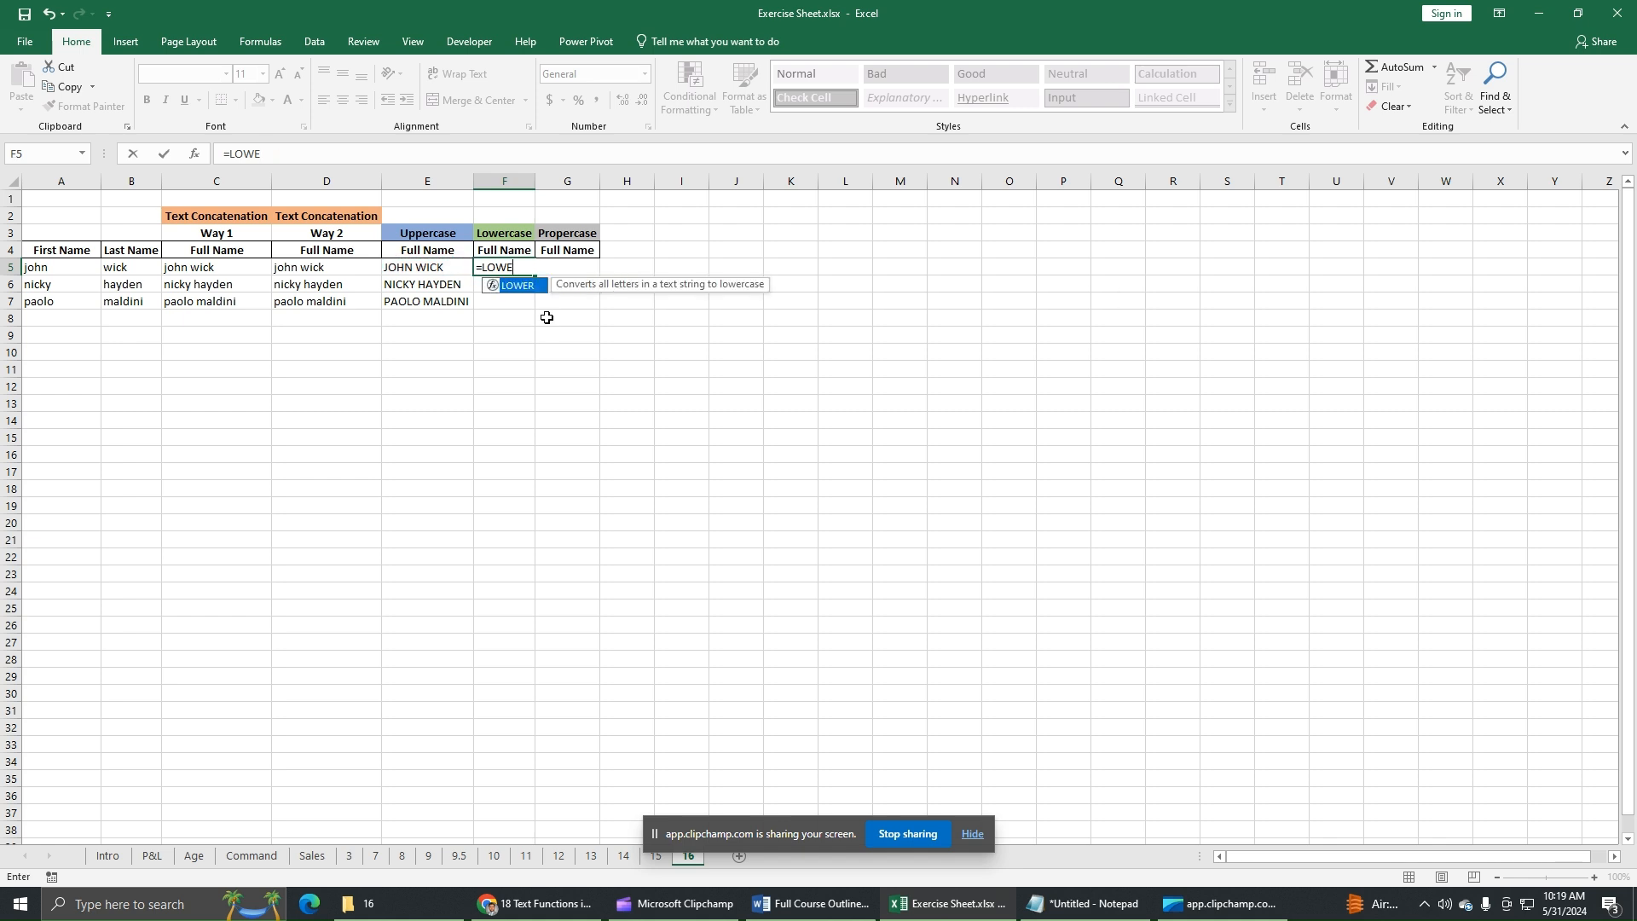
key(BackSpace)
key(BackSpace)
key(BackSpace)
key(BackSpace)
Complete the formula in F5 as =LOWER(E5) to convert the uppercase name to lowercase.
text(low)
text(er()
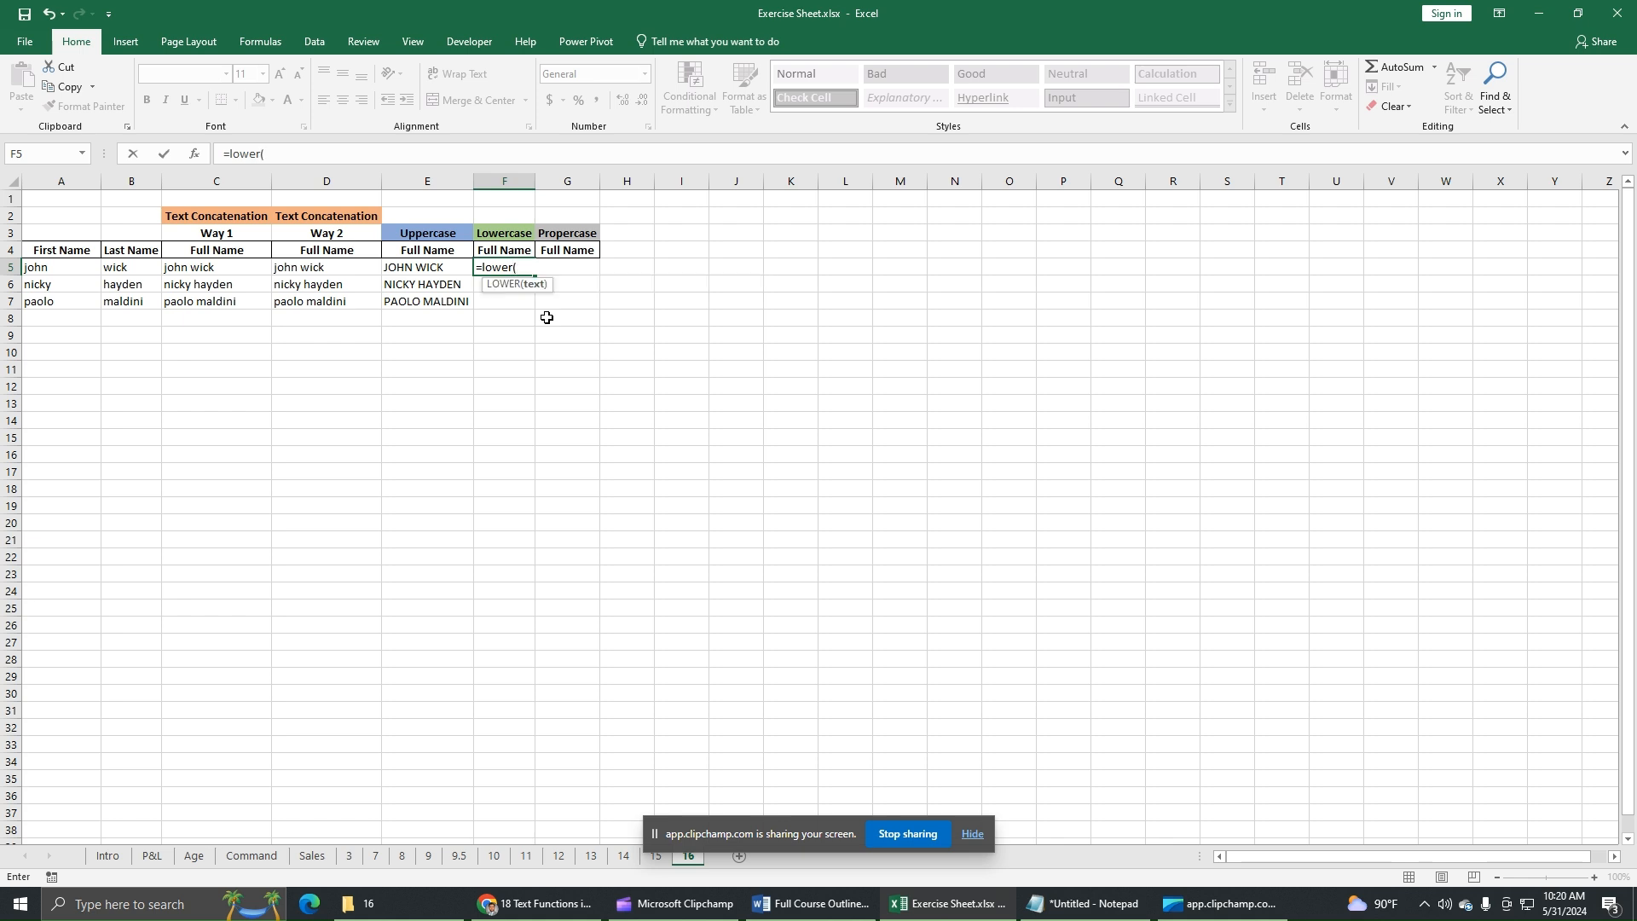
click(431, 269)
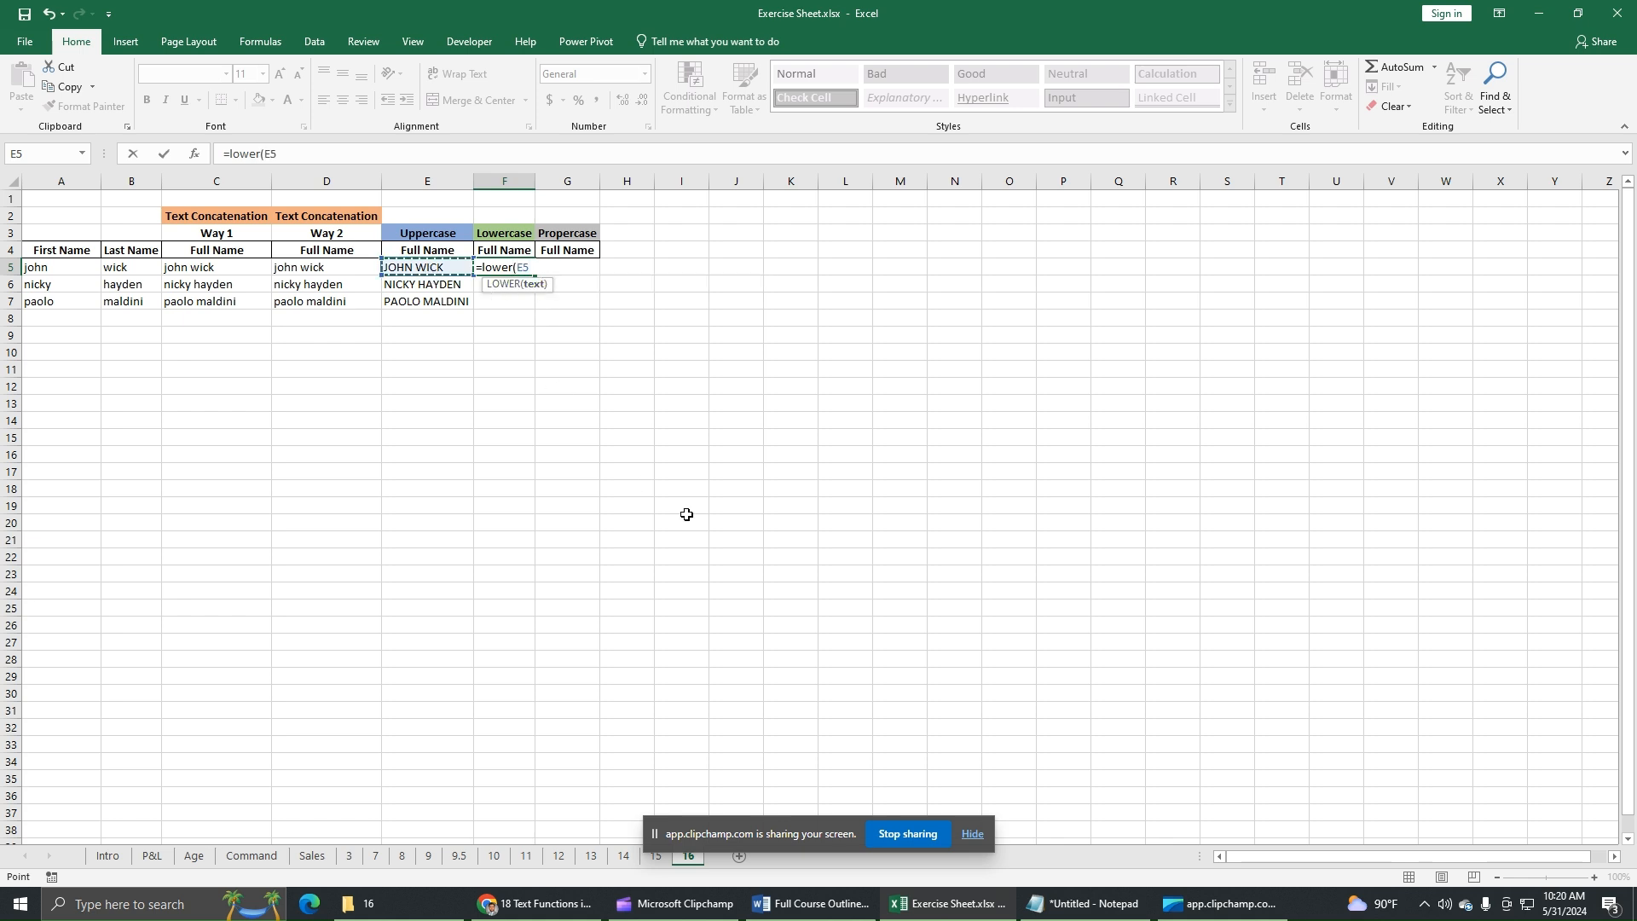
text())
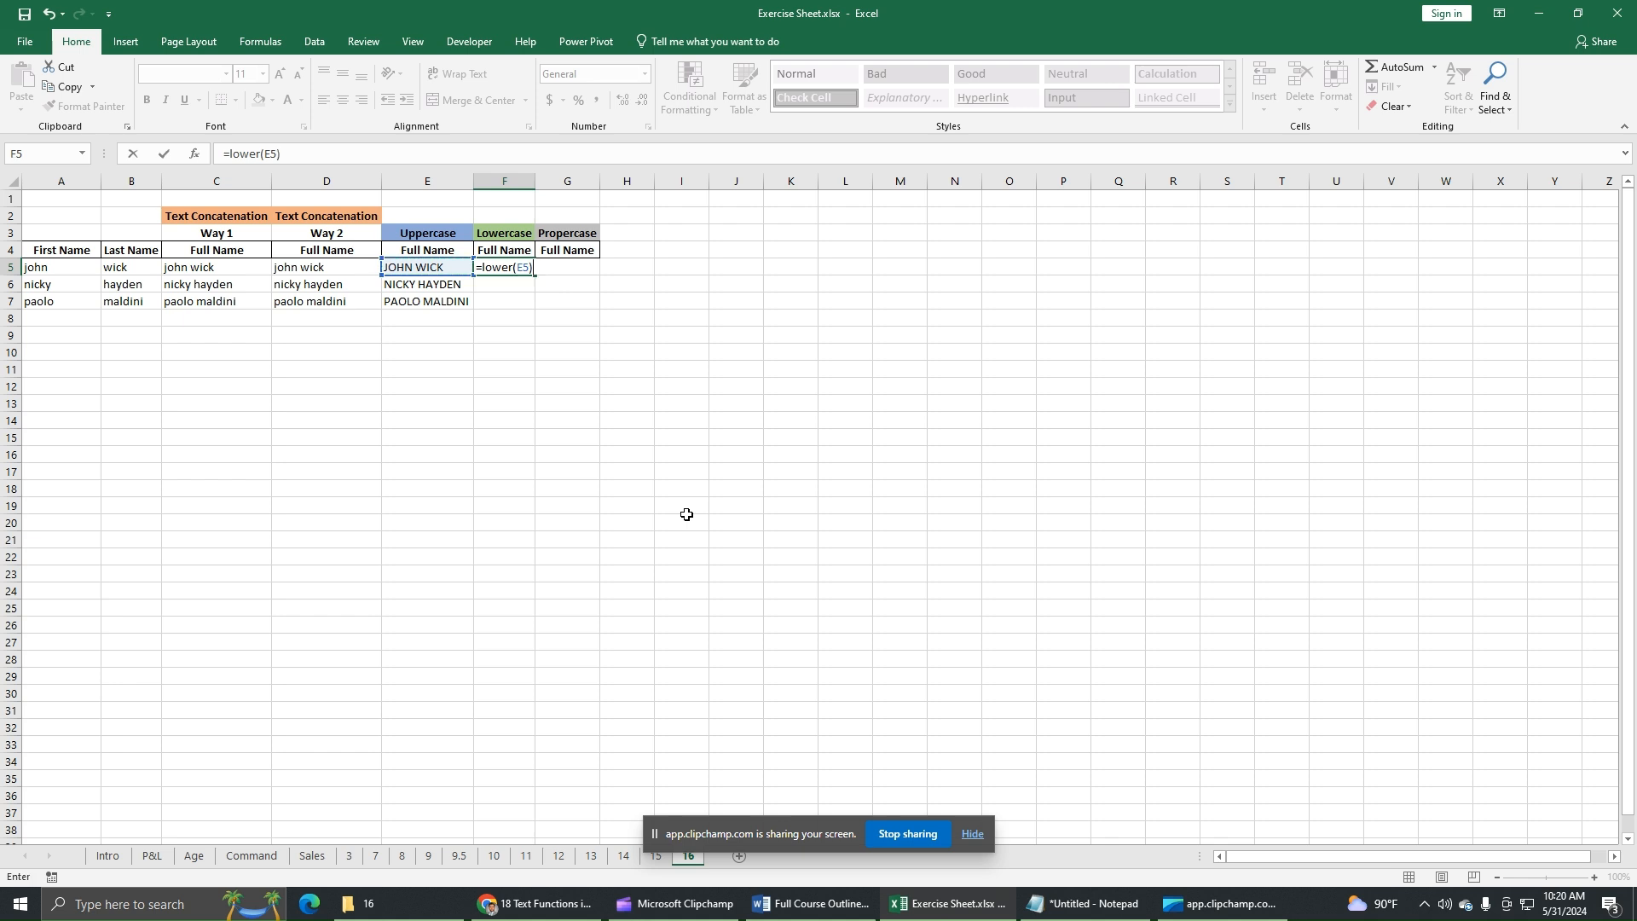
key(Return)
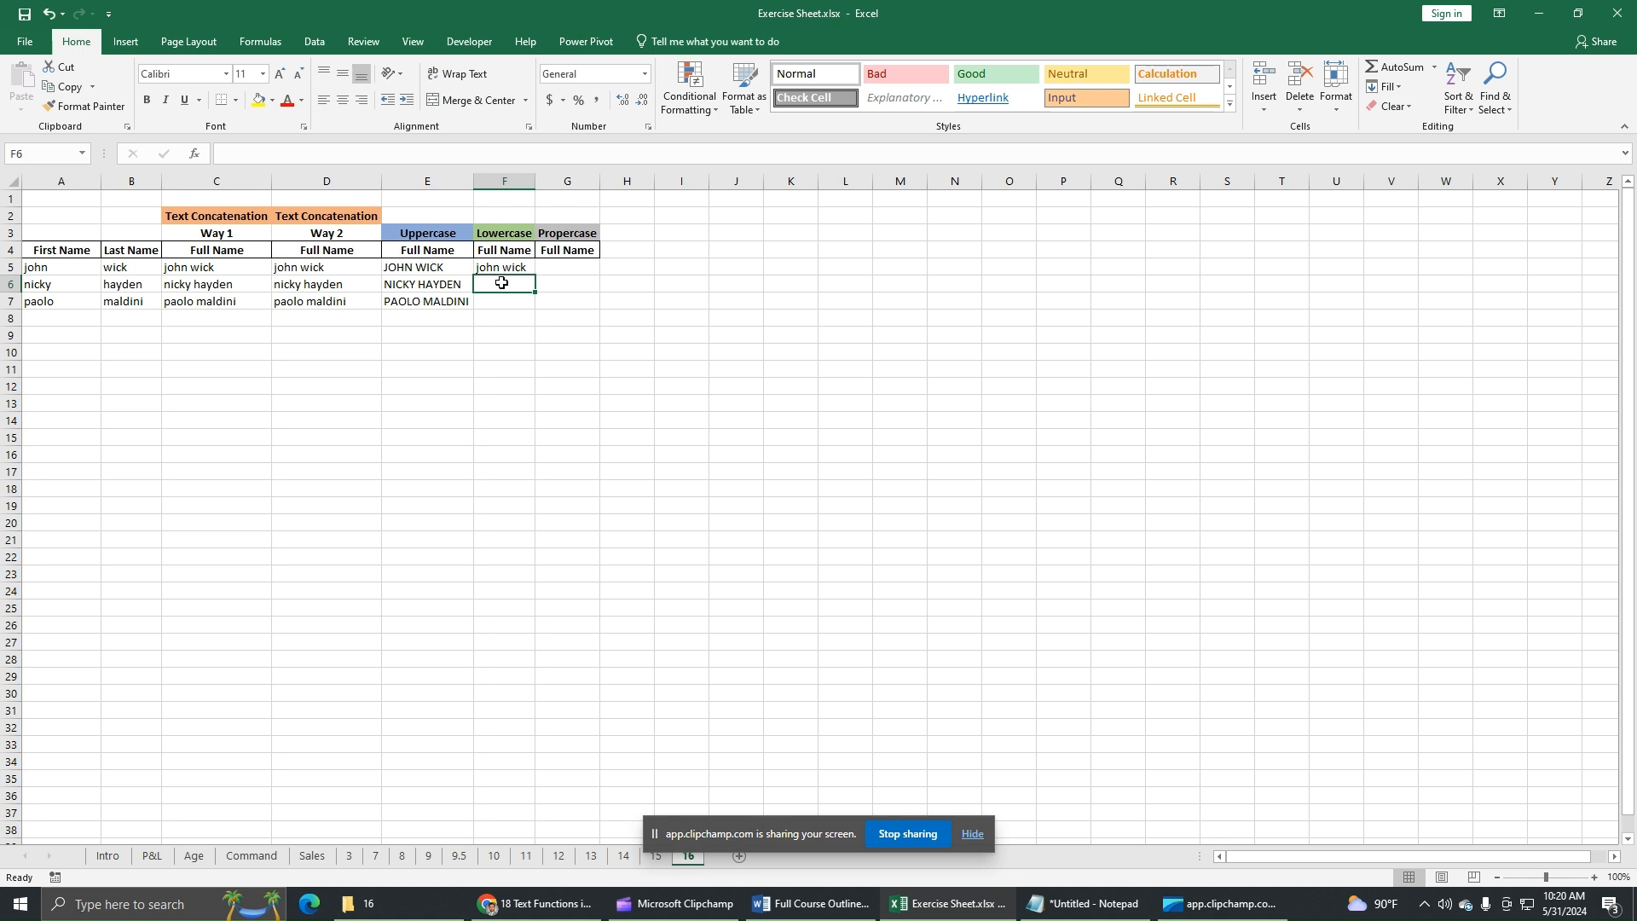
Fill the LOWER formula from F5 down to F7 and autofit the width of column F.
click(524, 268)
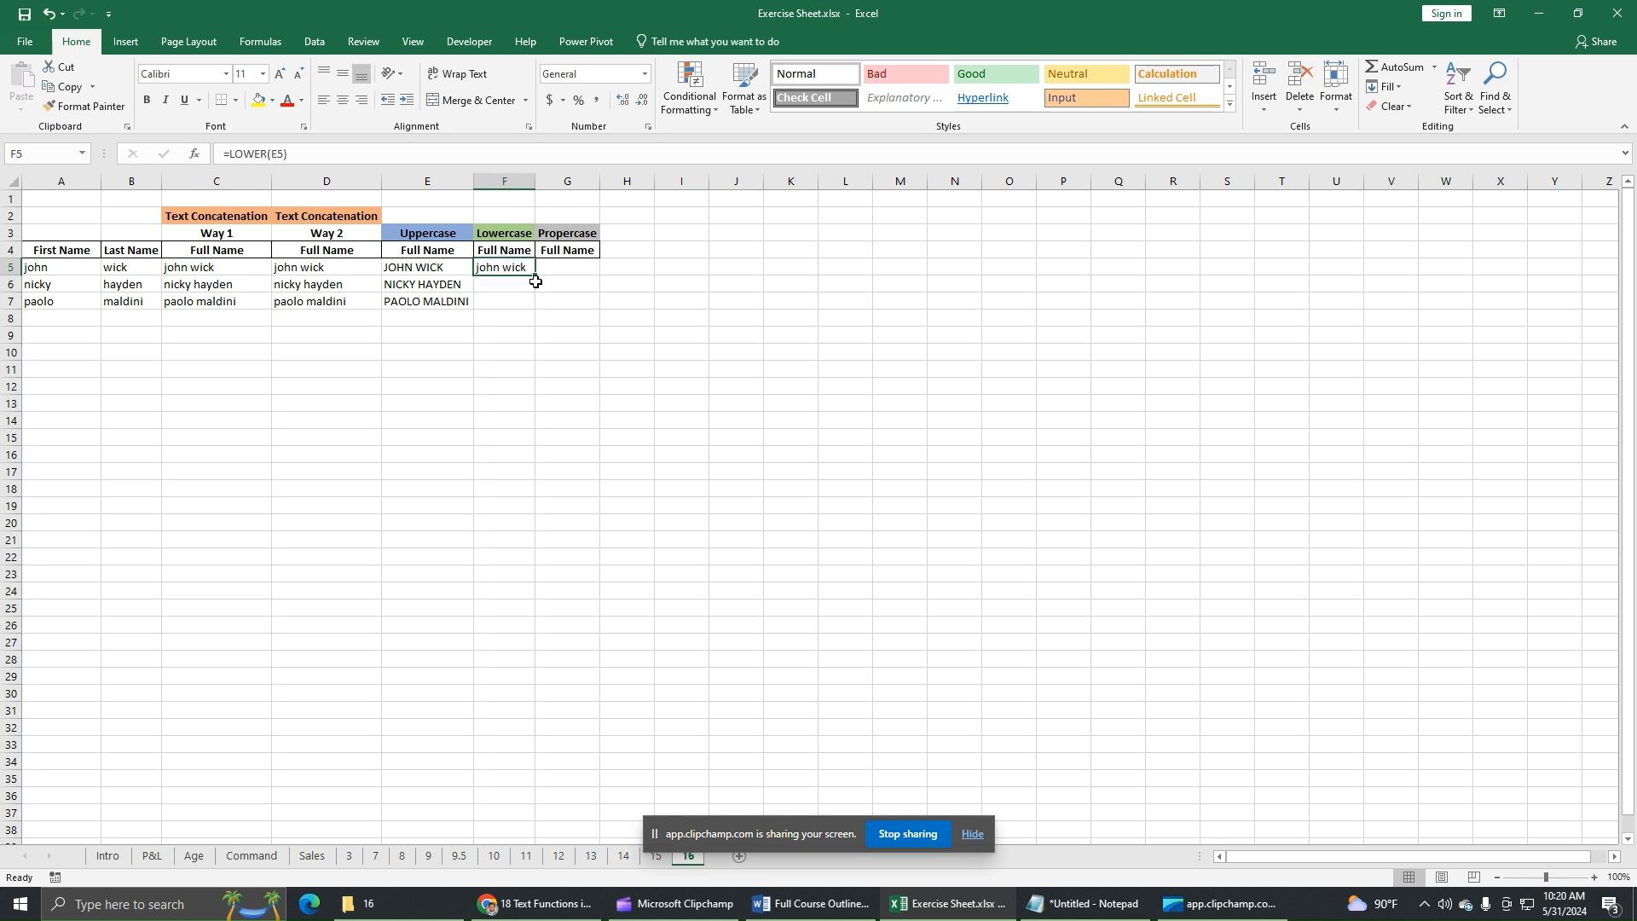
drag(534, 277, 538, 308)
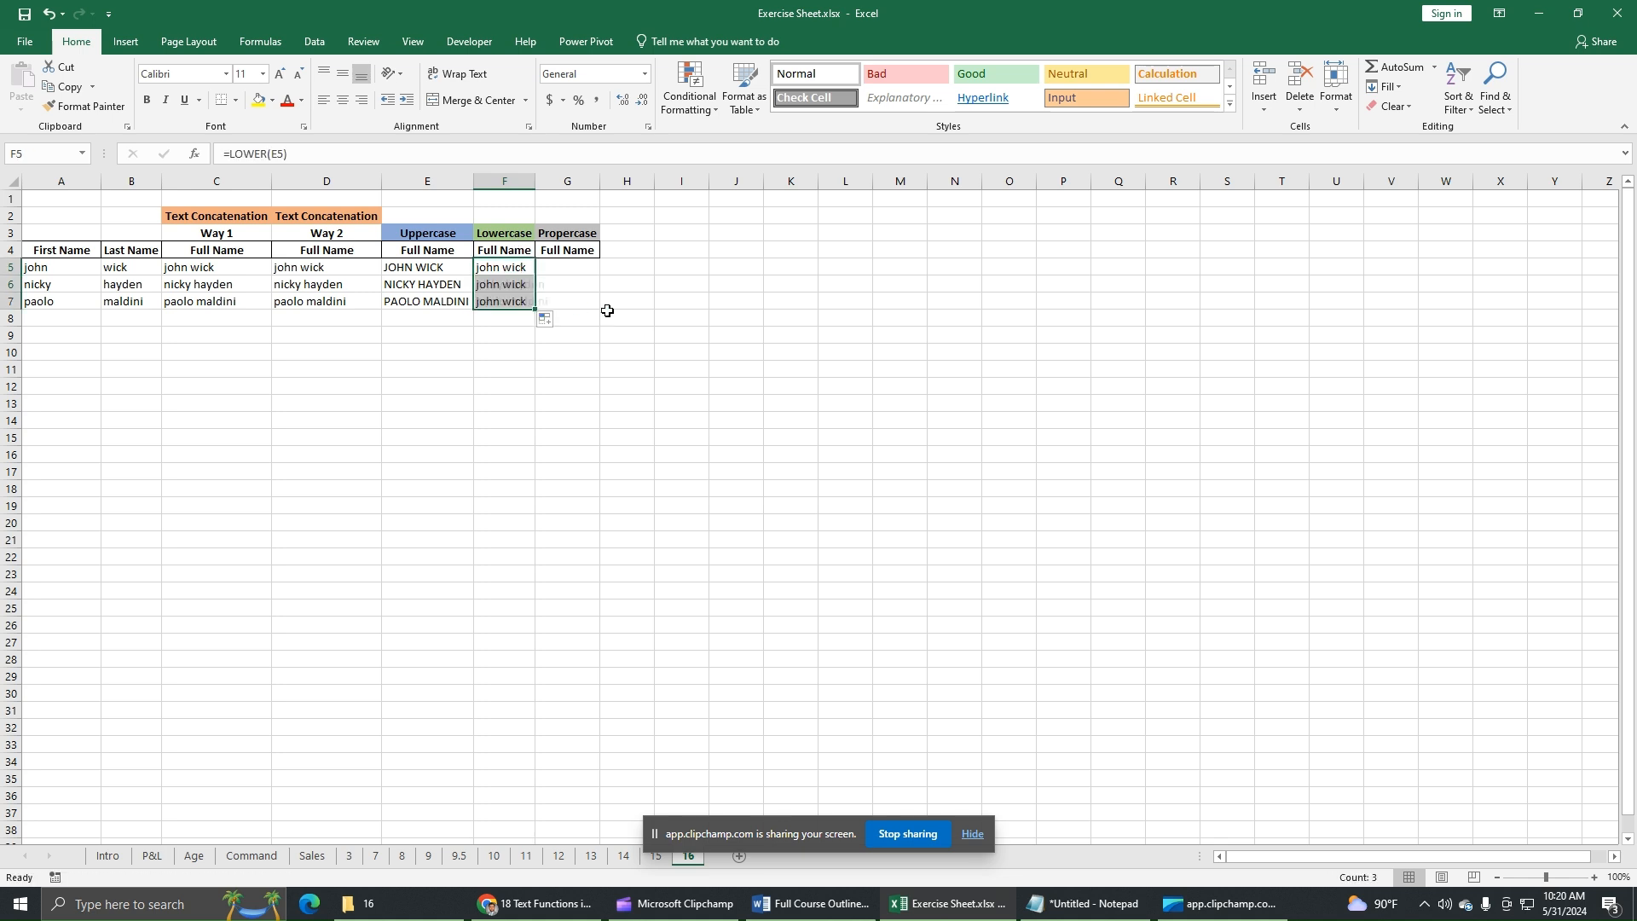
double_click(538, 182)
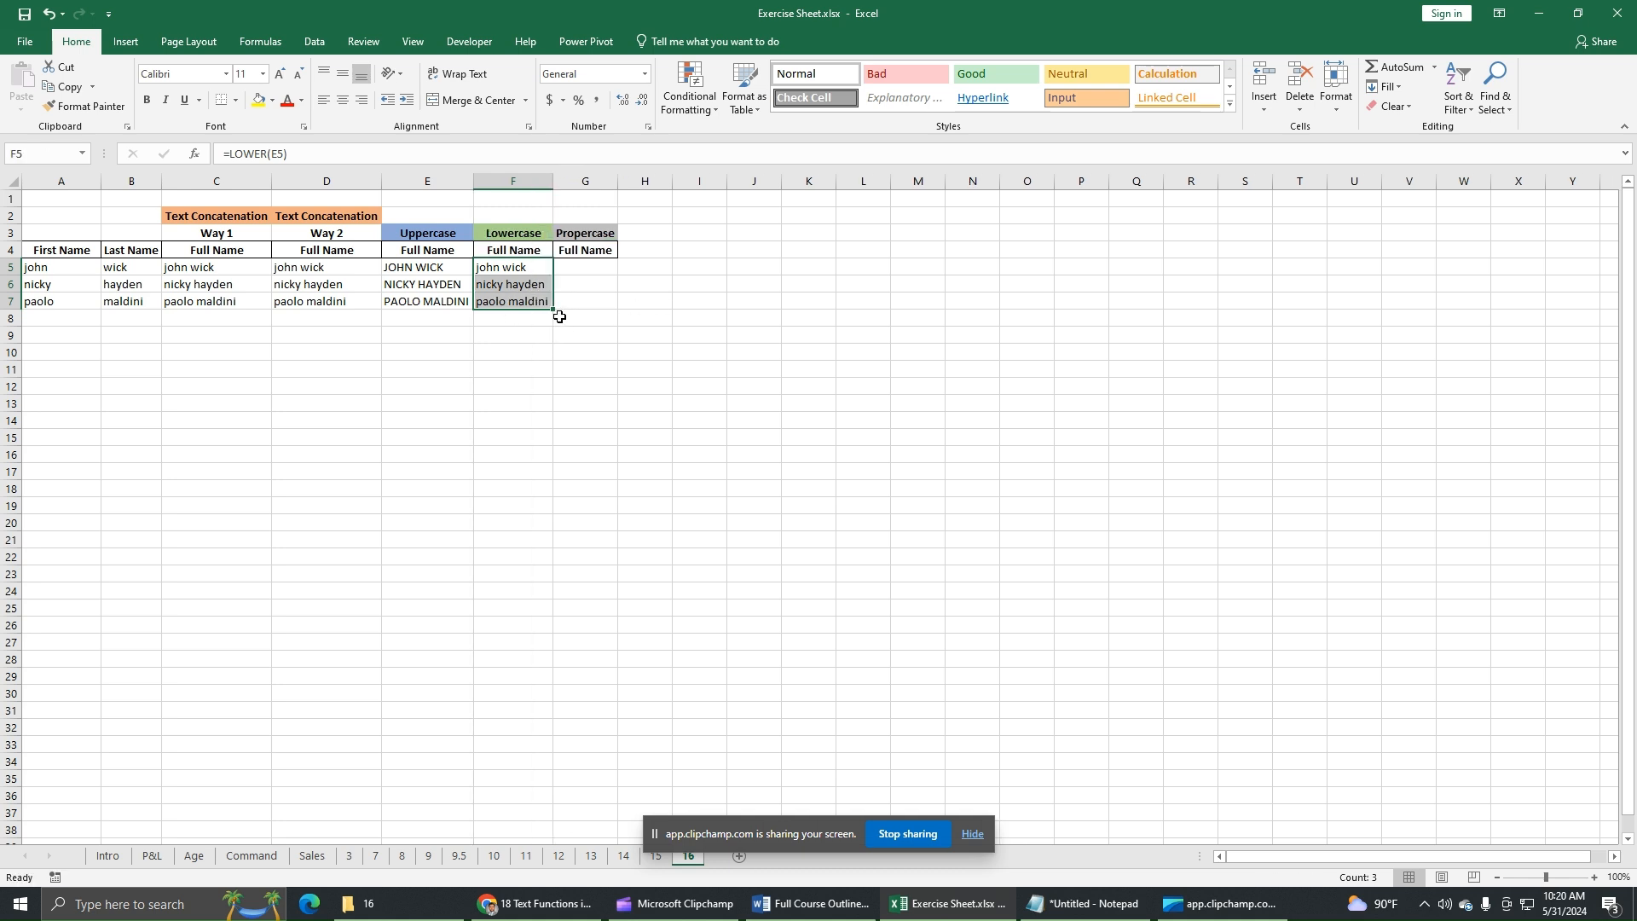
Enter =PROPER(F5) in cell G5 to convert the first lowercase name to proper case.
click(610, 268)
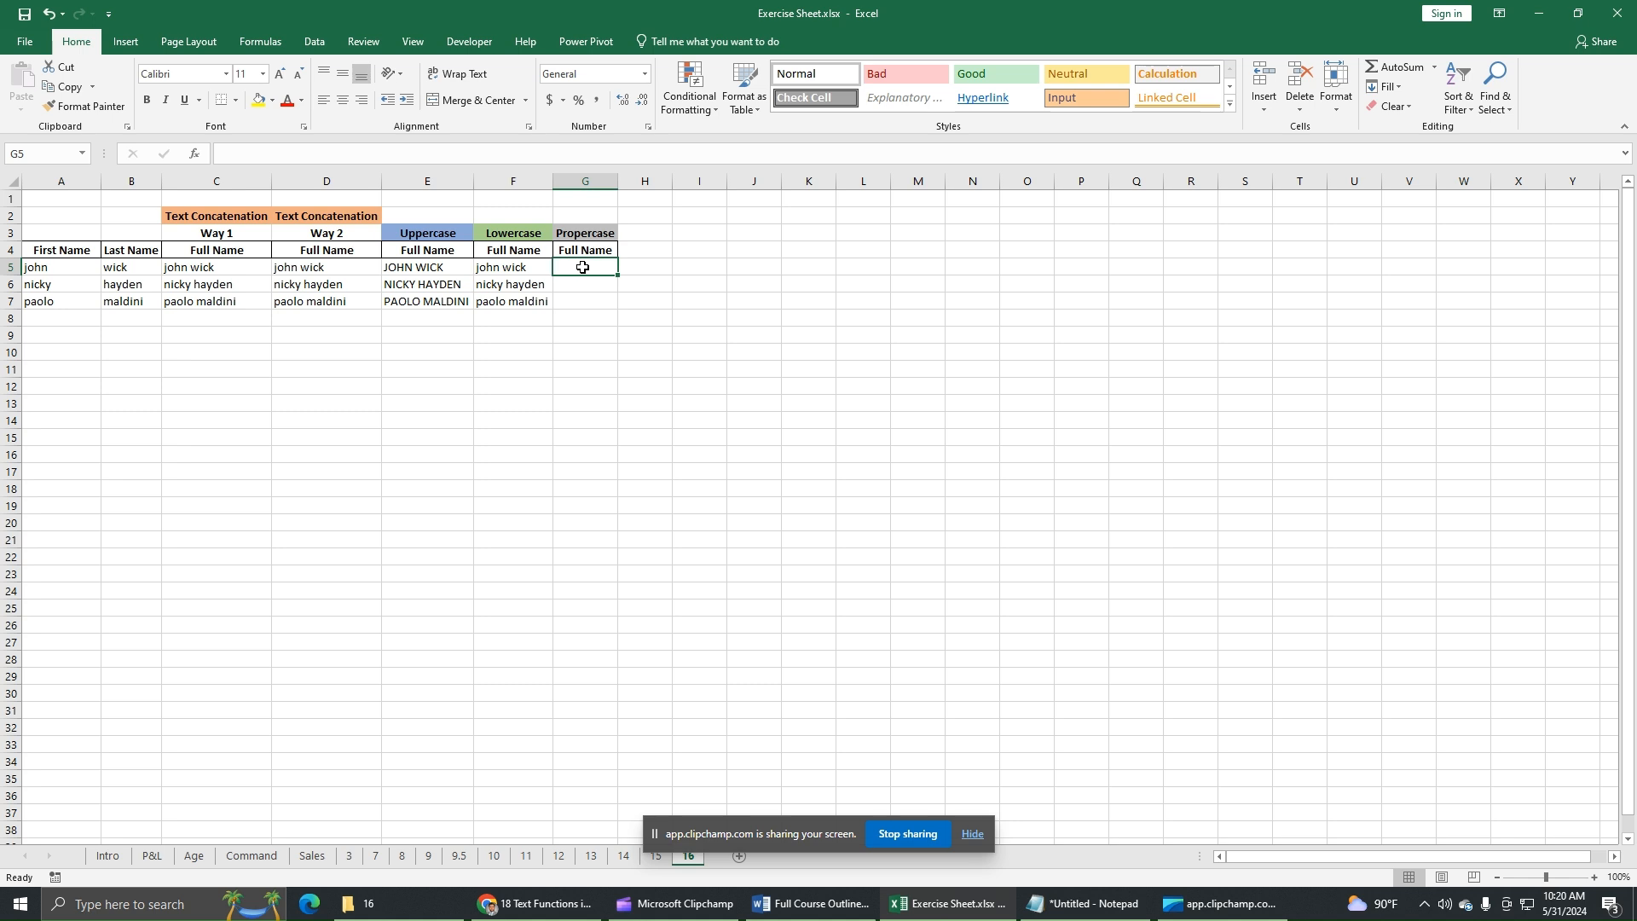
text(=)
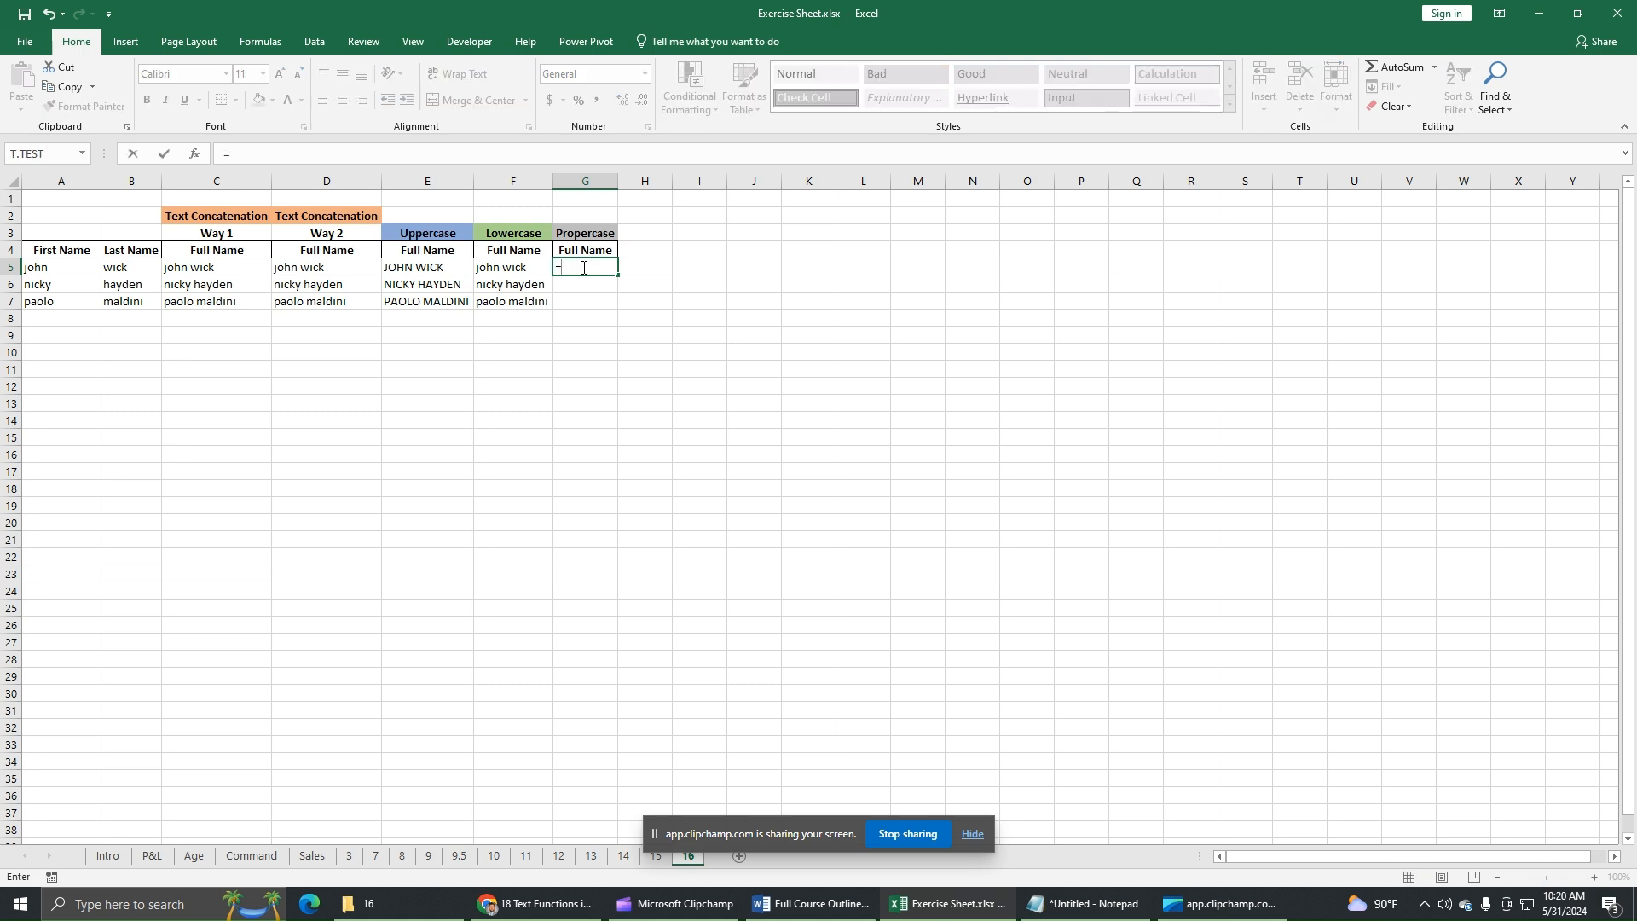
text(pro)
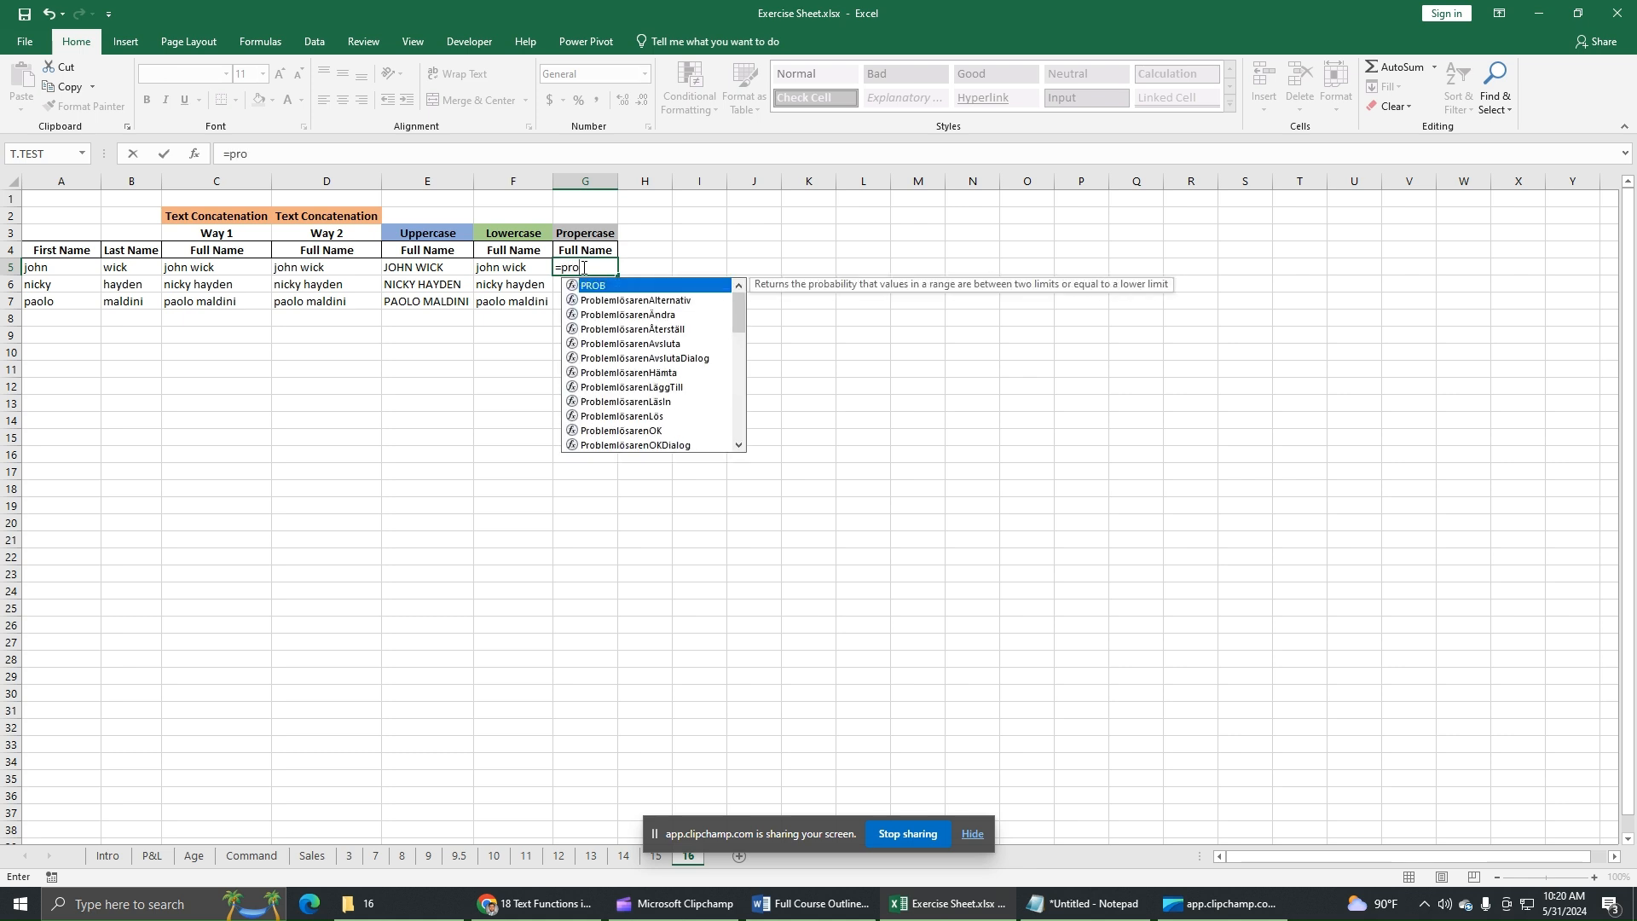
text(p)
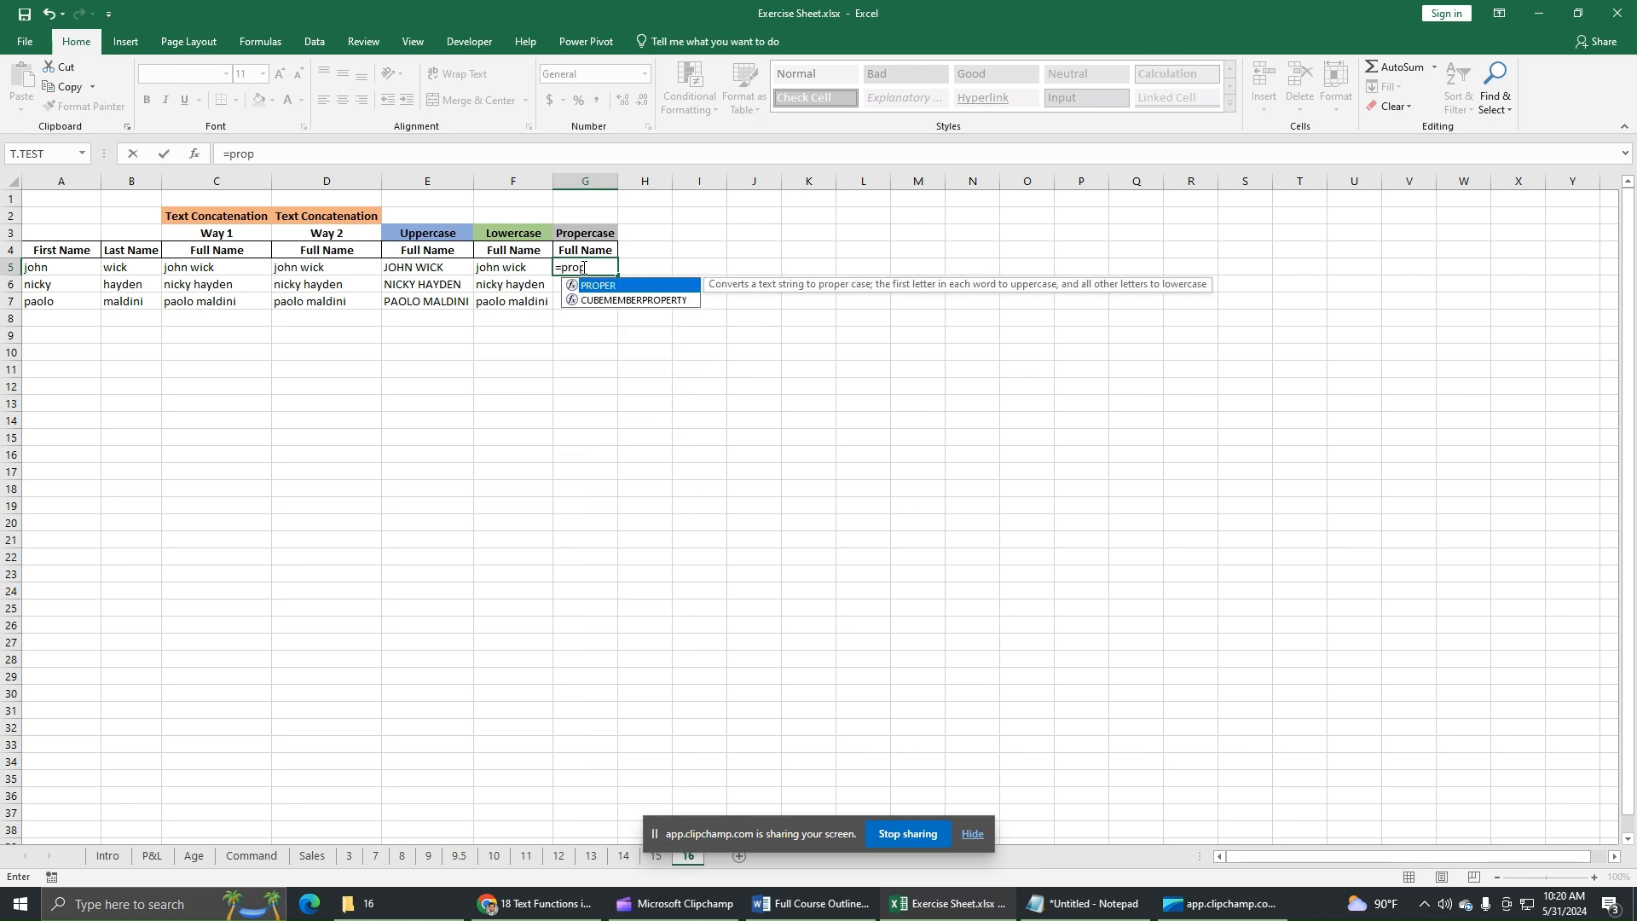
double_click(643, 286)
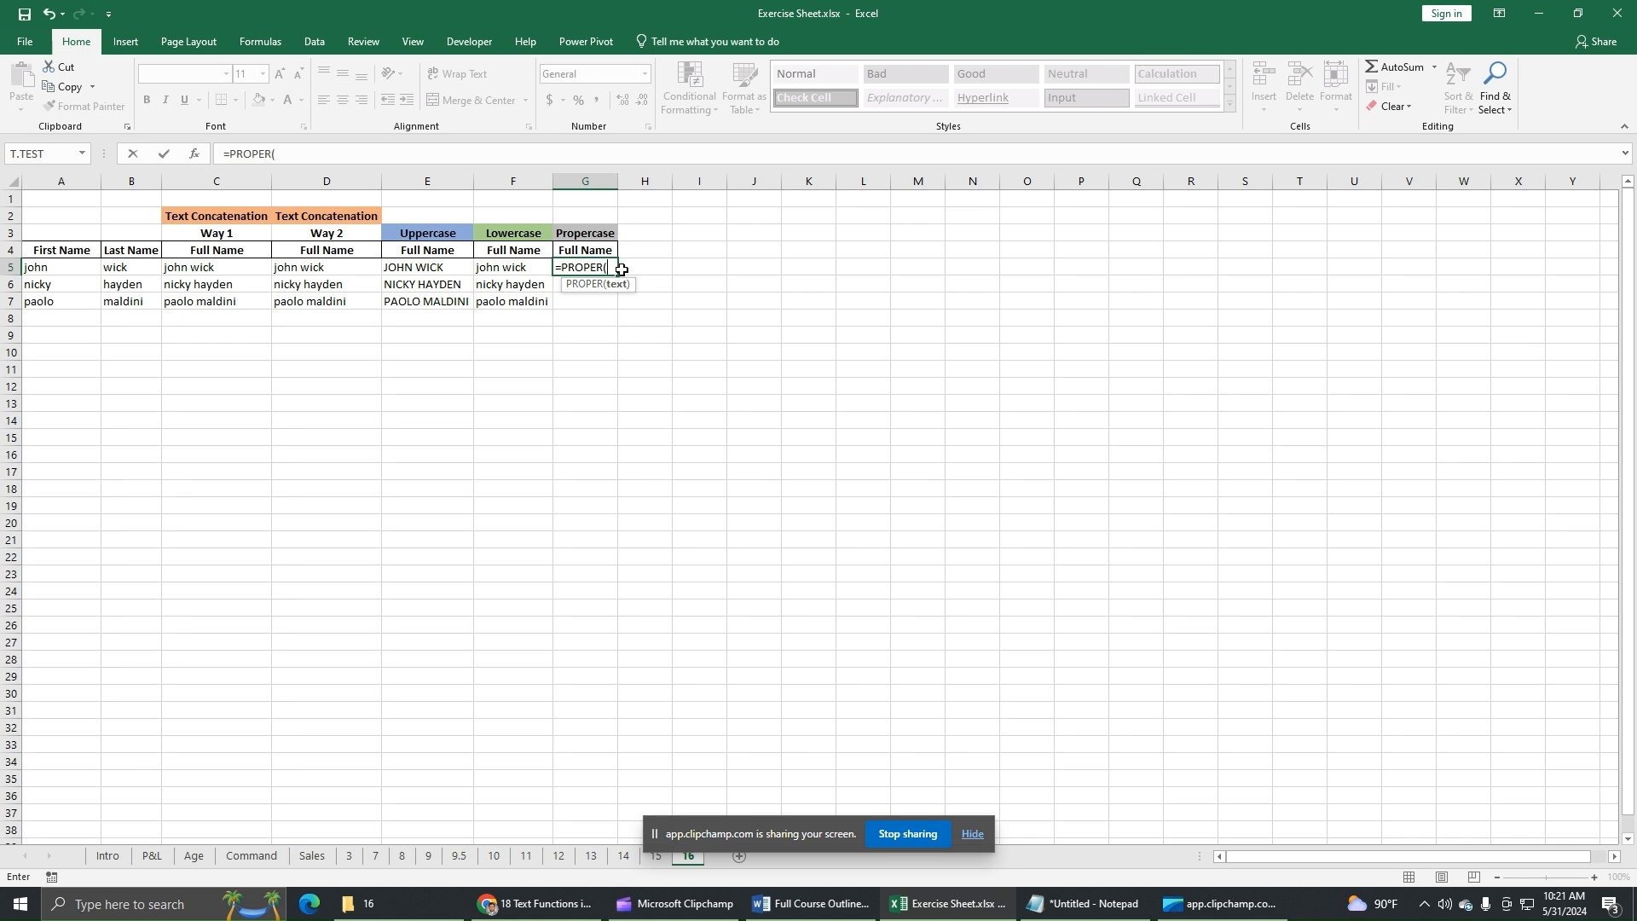
click(529, 270)
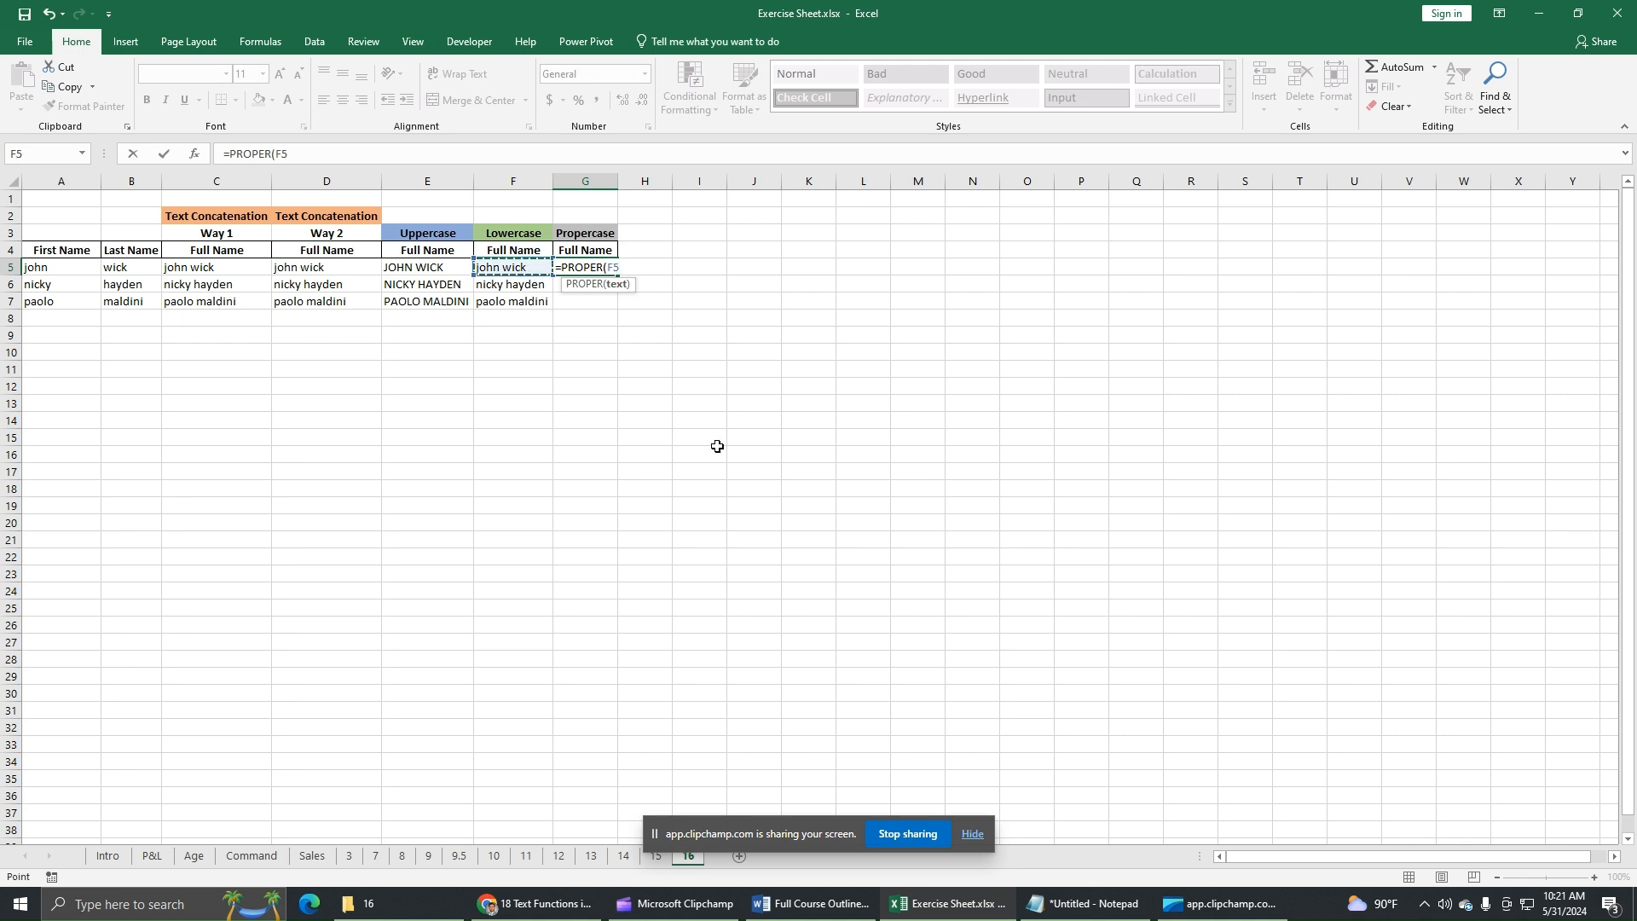
text())
key(Return)
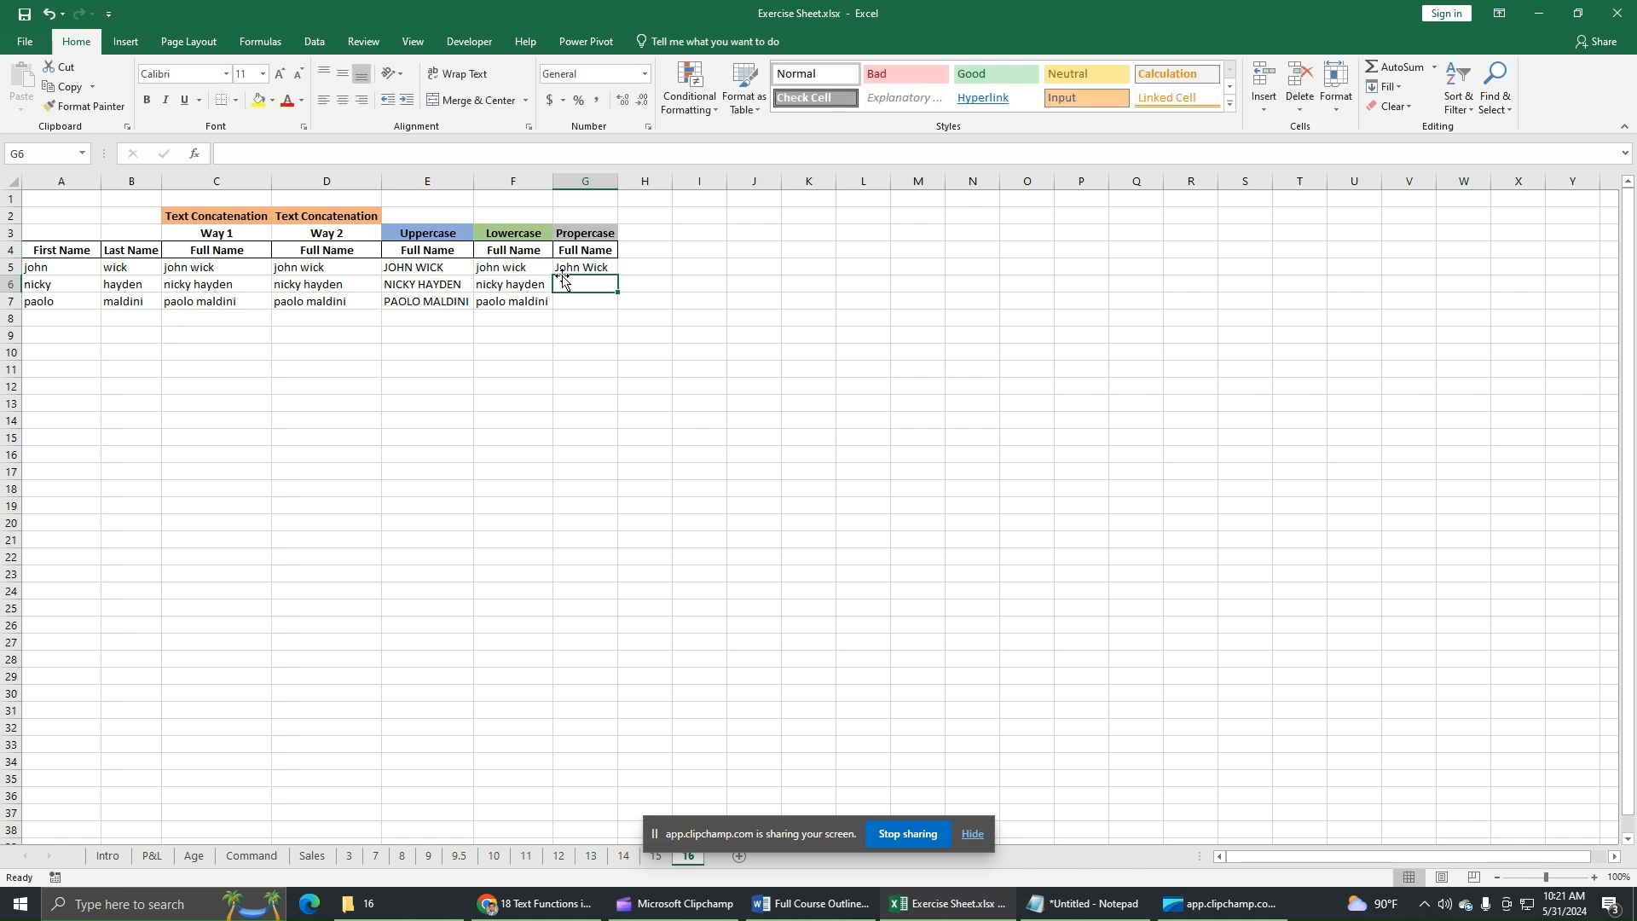
Fill the PROPER formula from G5 down to G7 and autofit the width of column G.
click(606, 266)
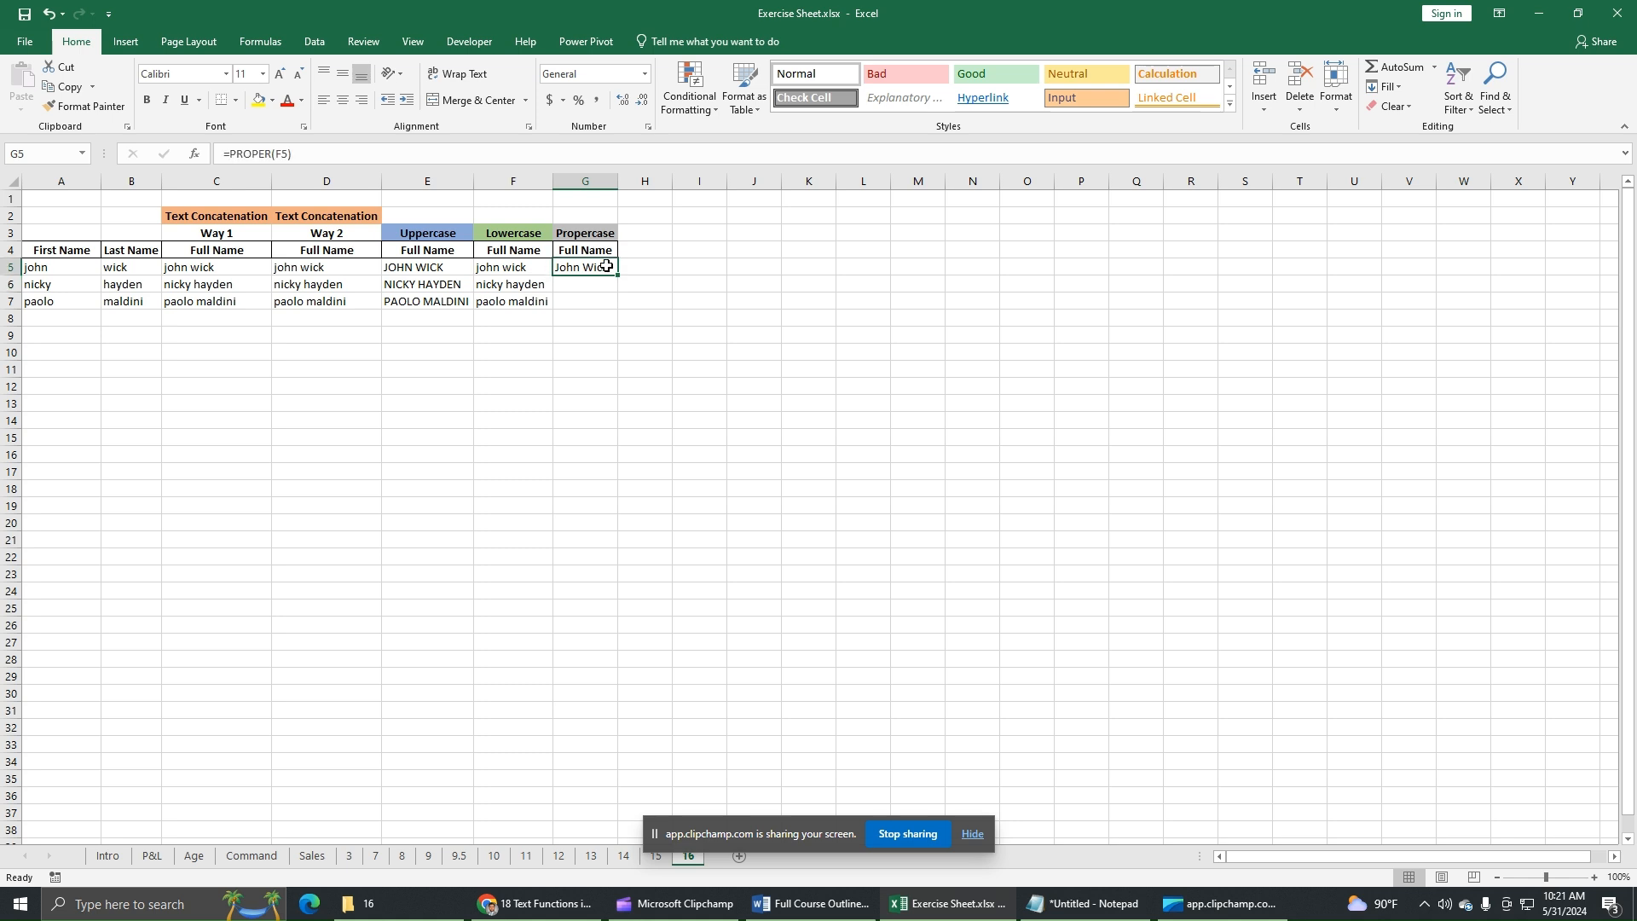
drag(617, 275, 617, 307)
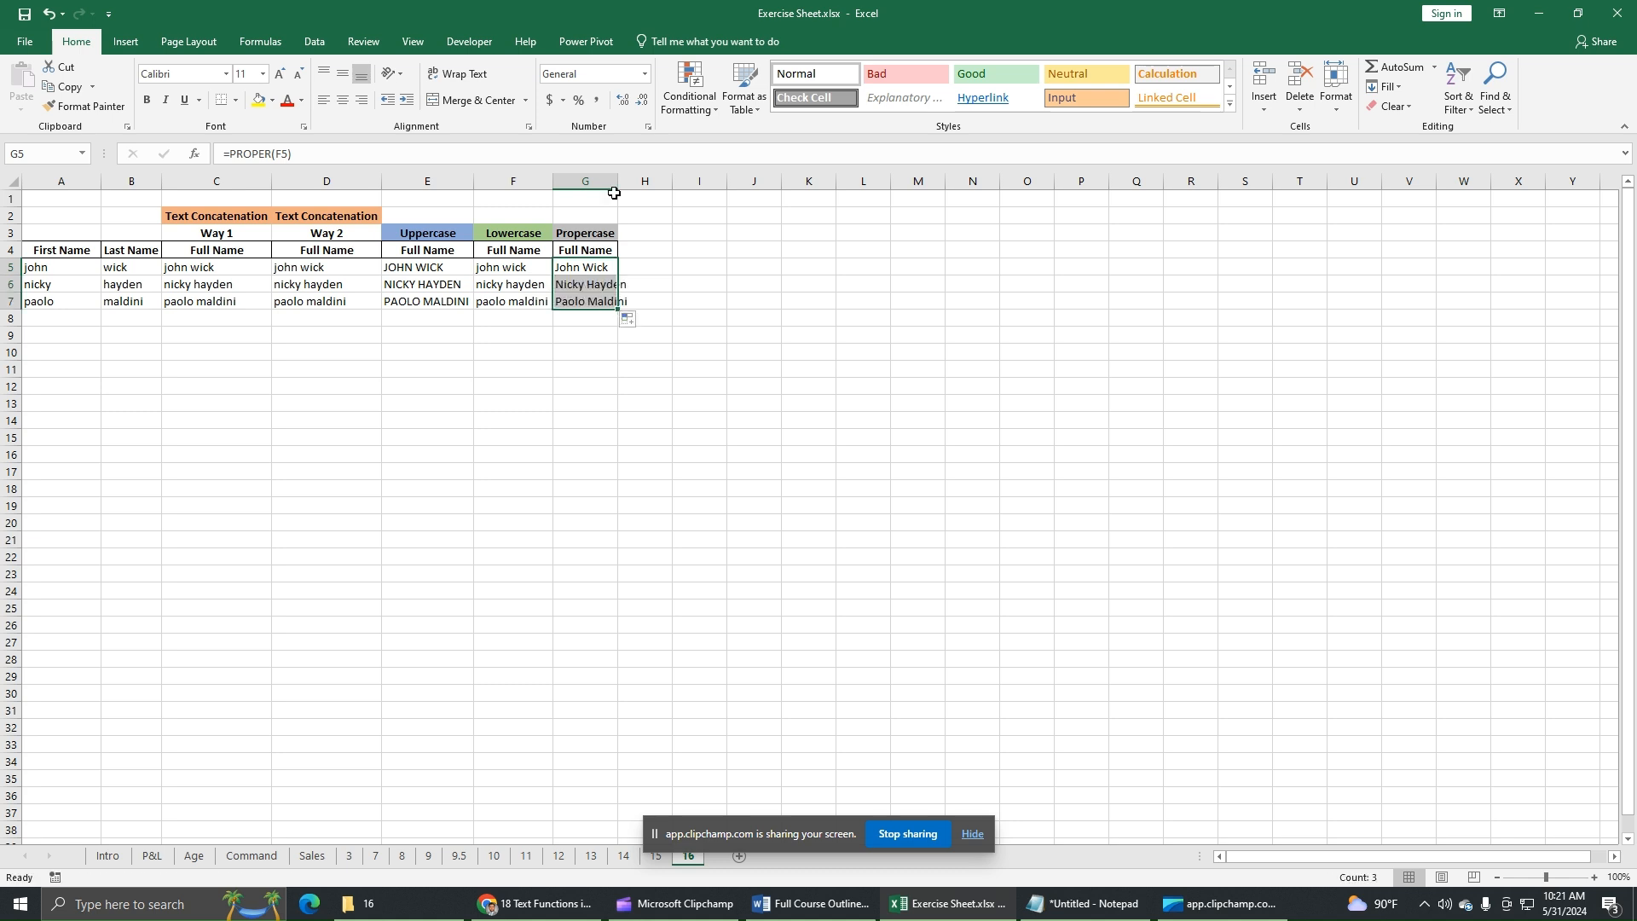
double_click(617, 180)
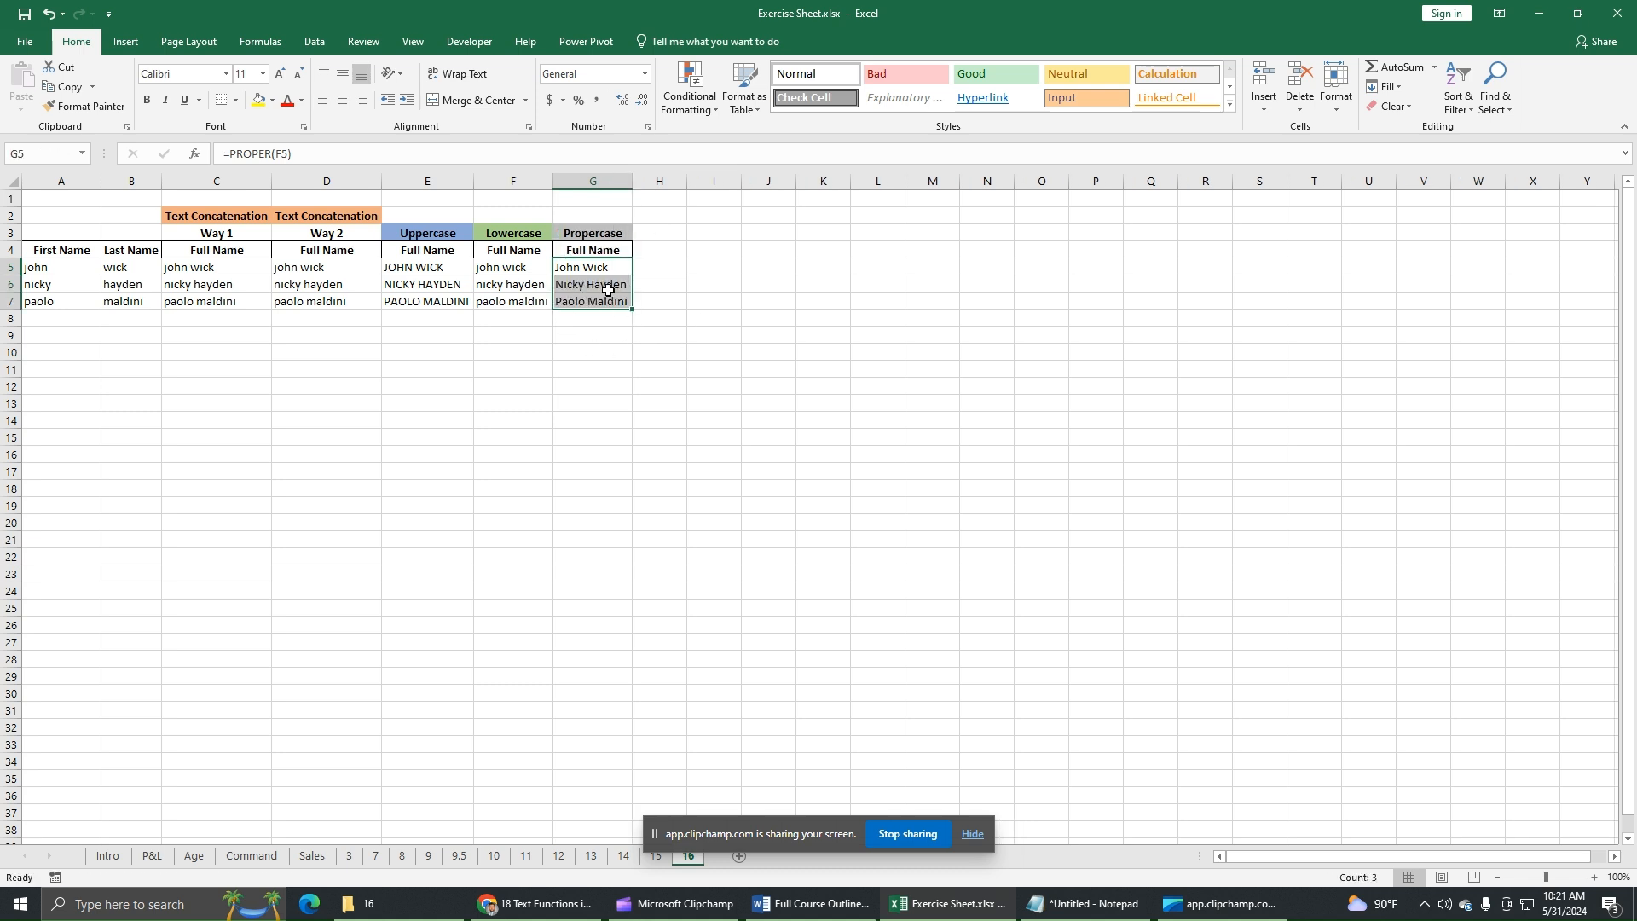
click(690, 355)
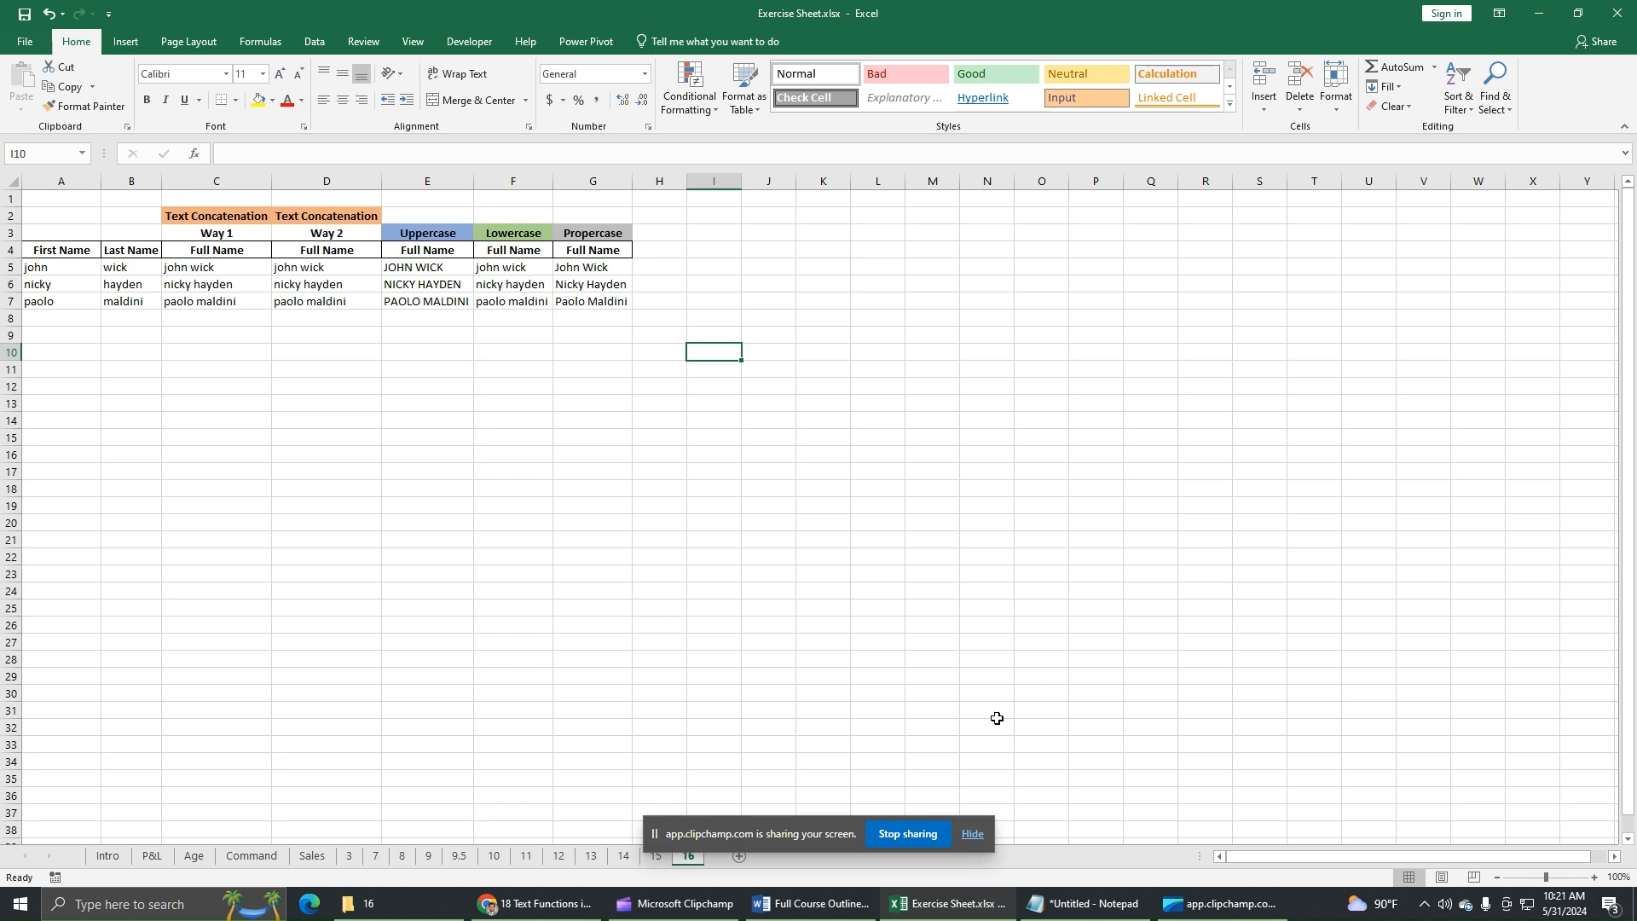
click(909, 835)
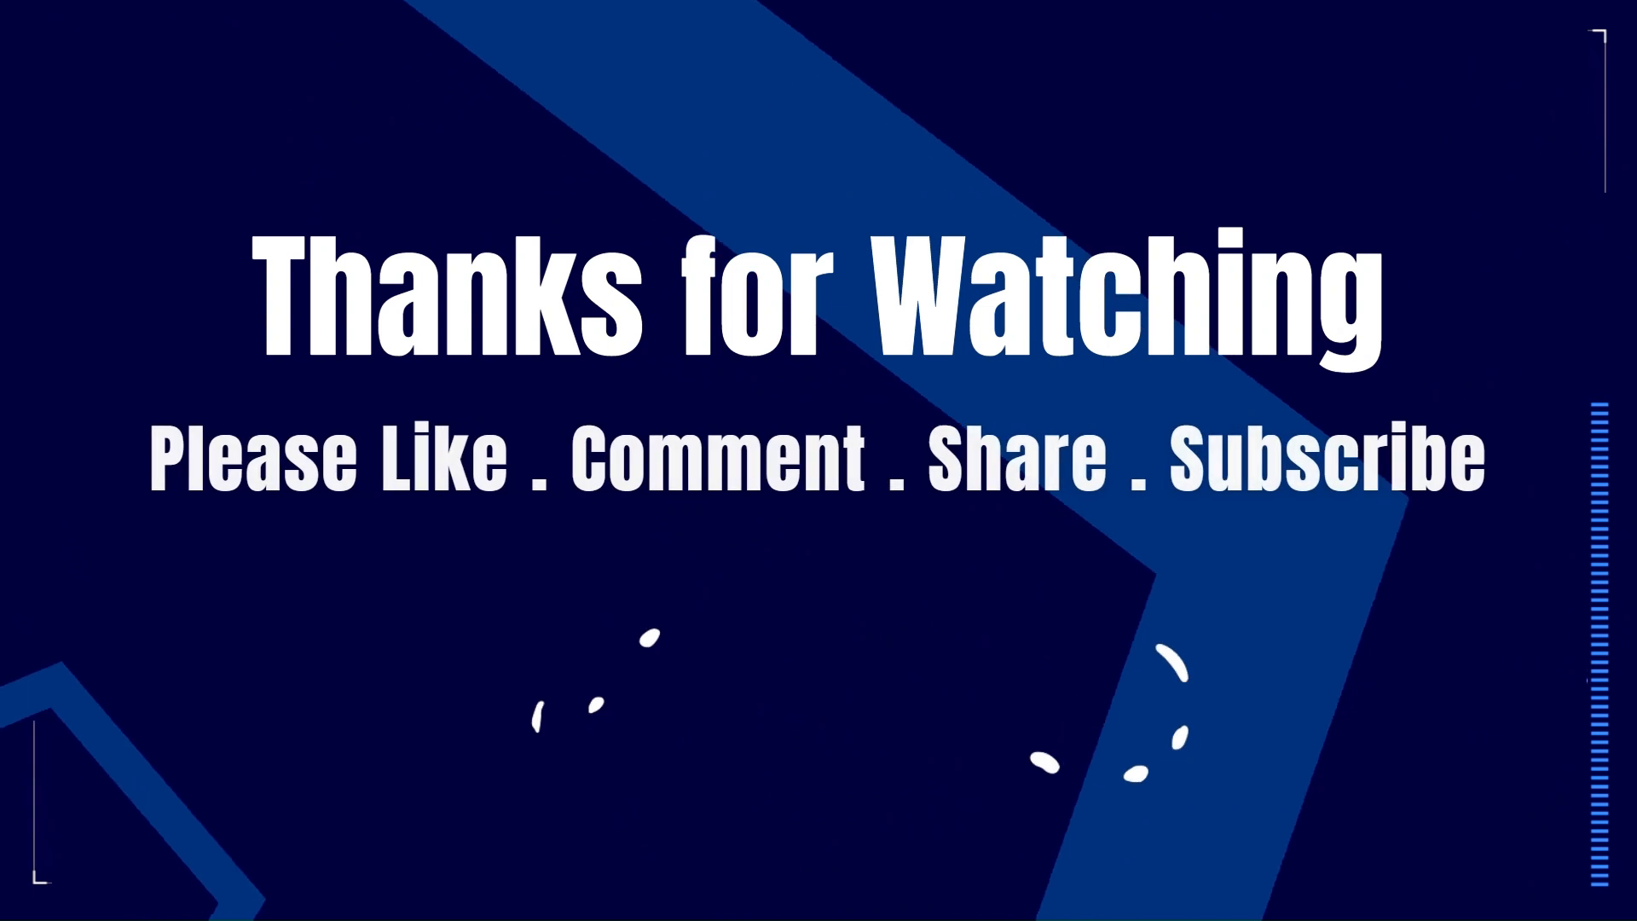